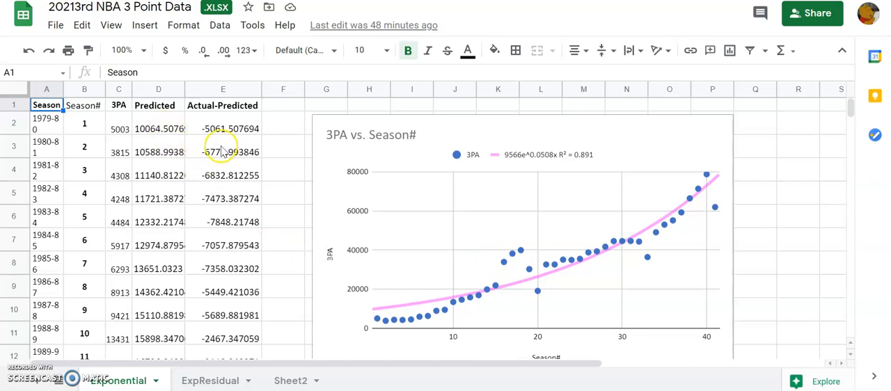
- Rename Sheet2 as Quartic
click(213, 381)
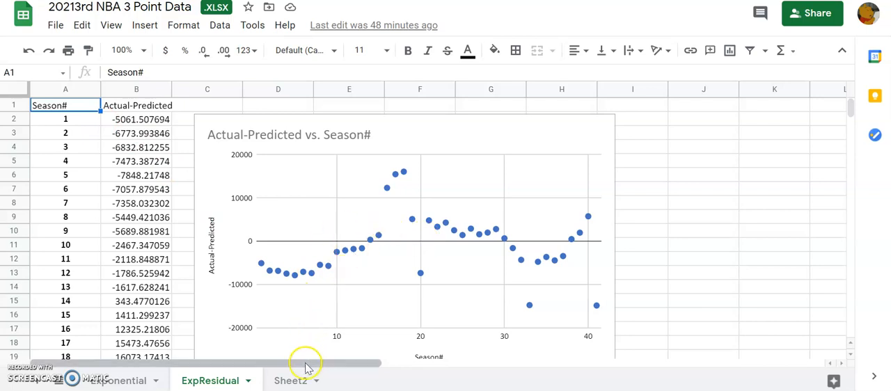
click(292, 380)
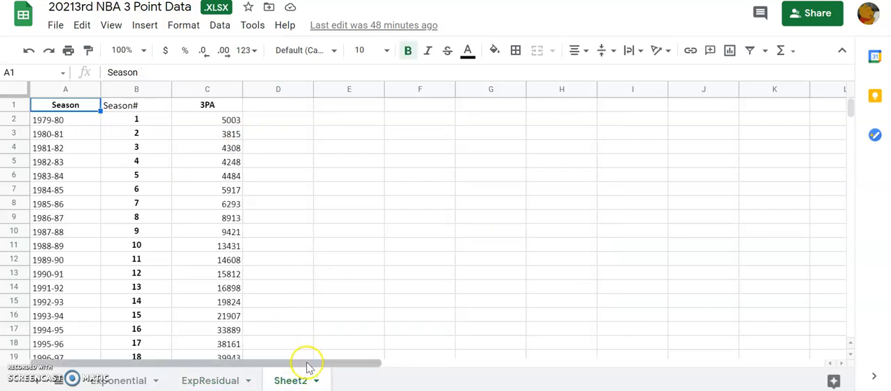
click(318, 380)
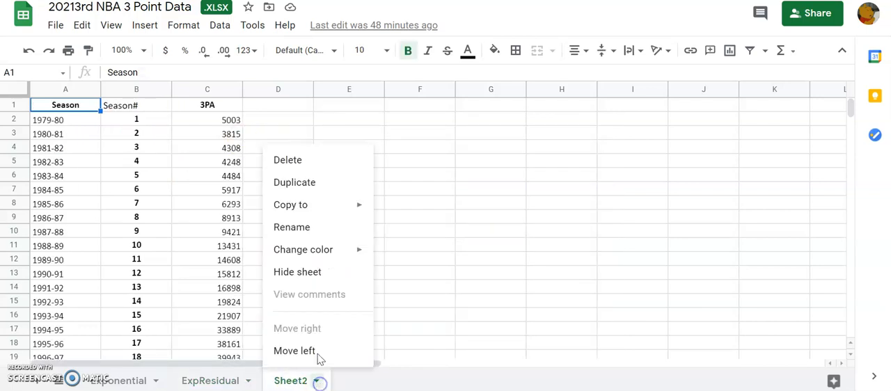
click(311, 235)
text(Quart)
key(Return)
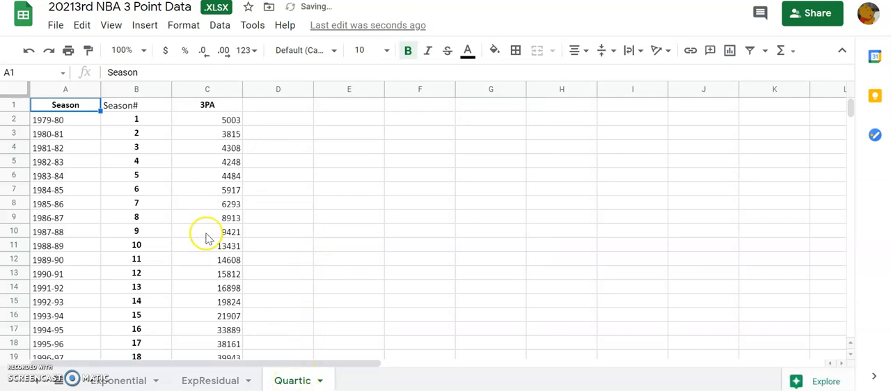
- Insert a scatter chart of 3PA against Season# from B1:C42 on the Quartic sheet and place it beside the data columns
click(120, 381)
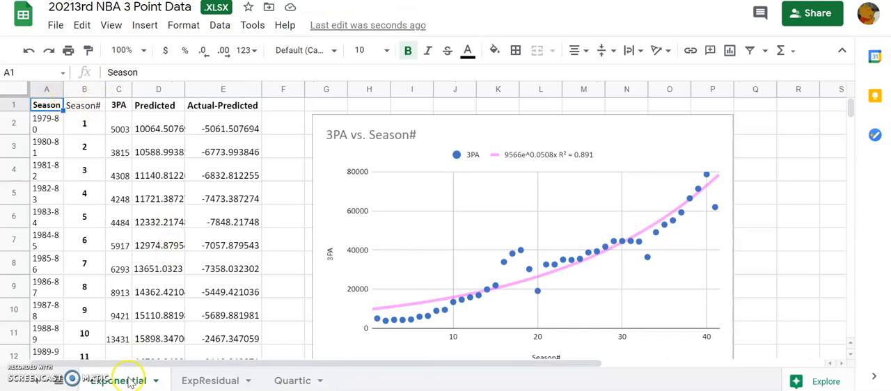
click(289, 382)
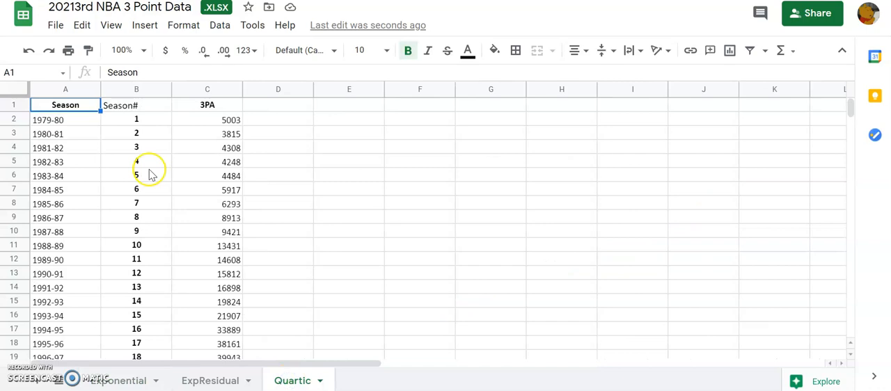
click(121, 121)
key(Up)
key(shift+Right)
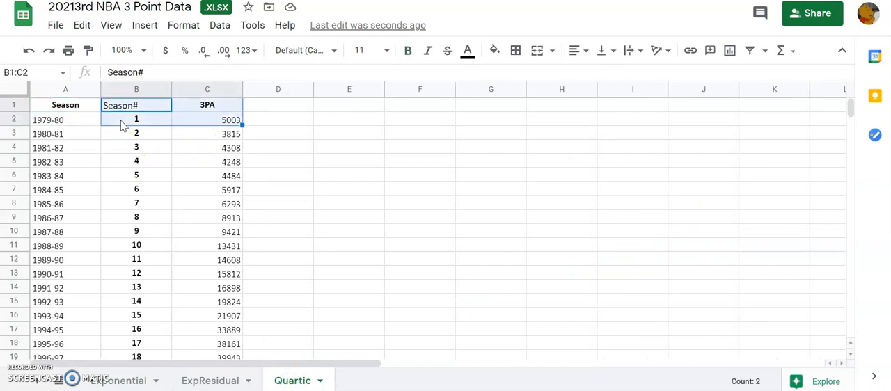
key(shift+Down)
key(shift+Down)
key(shift+Down)
key(shift+Down)
key(shift+Down)
key(shift+Down)
key(shift+Down)
key(shift+Down)
key(shift+Down)
key(shift+Down)
key(shift+Down)
key(shift+Down)
key(shift+Down)
key(shift+Down)
key(shift+Down)
key(shift+Down)
key(shift+Down)
key(shift+Down)
key(shift+Down)
key(shift+Down)
key(shift+Down)
key(shift+Down)
key(shift+Down)
key(shift+Down)
key(shift+Down)
key(shift+Down)
key(shift+Down)
key(shift+Down)
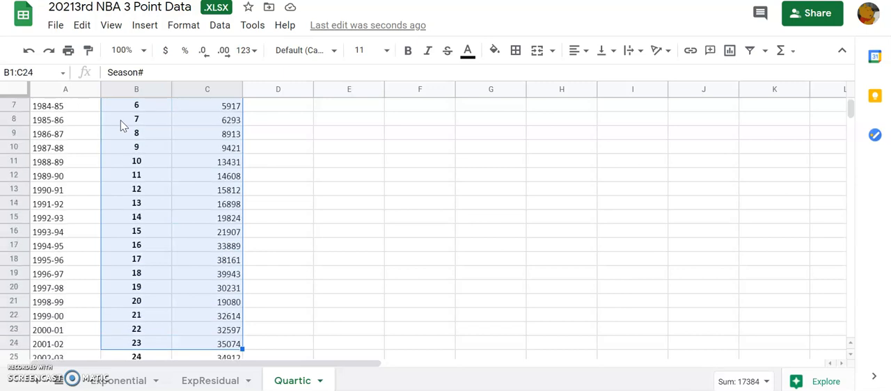
key(shift+Down)
key(shift+Down)
key(shift+Down)
key(shift+Down)
key(shift+Down)
key(shift+Up)
key(shift+Up)
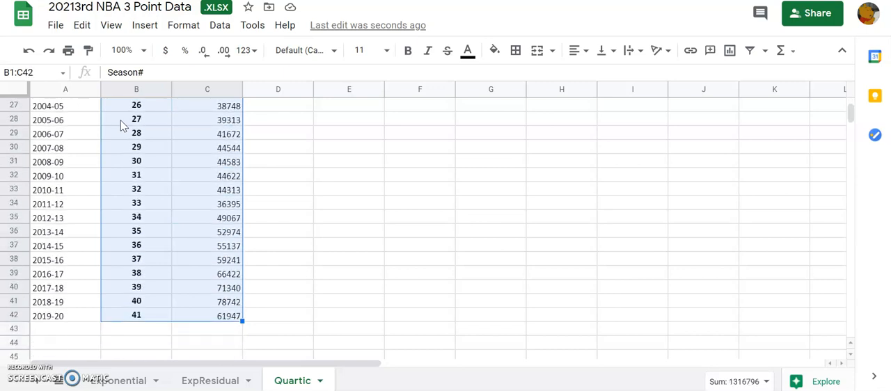
click(145, 27)
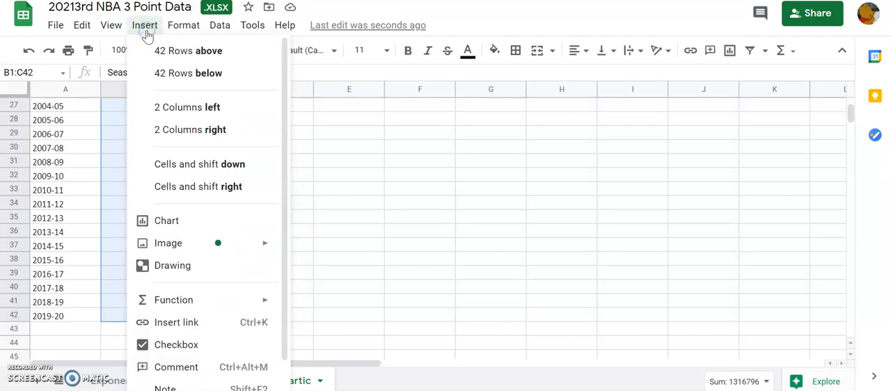
click(187, 223)
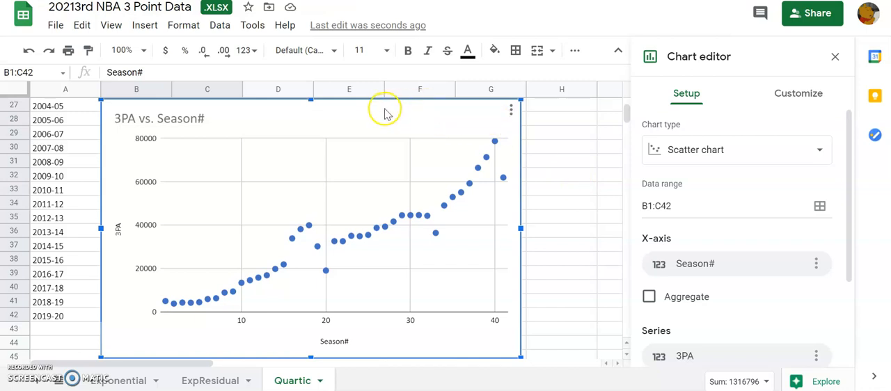
drag(385, 111, 540, 106)
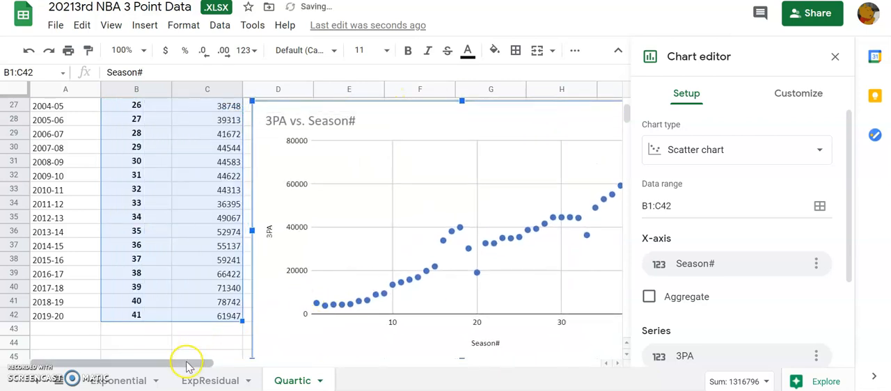
drag(186, 369, 249, 366)
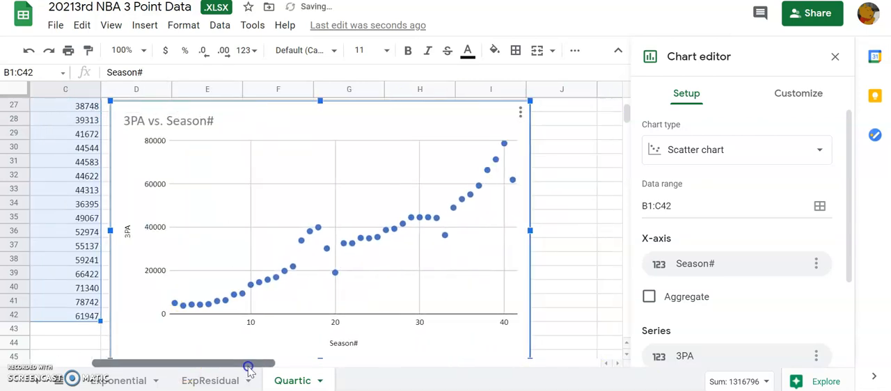
- Add a polynomial trendline of degree 4 to the 3PA series and show its R² value
double_click(318, 230)
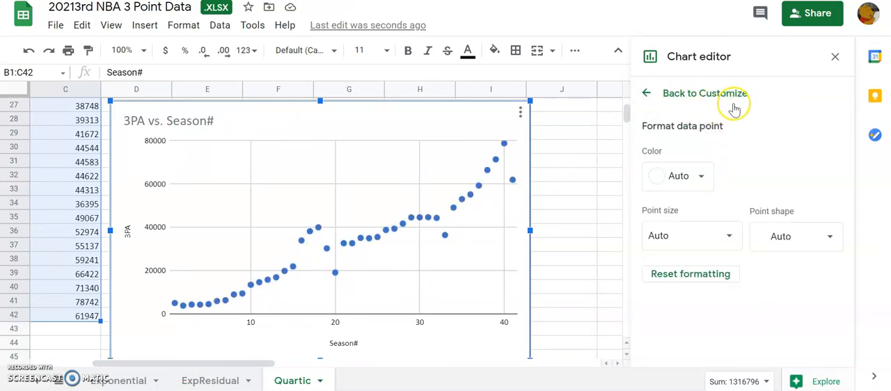
click(649, 98)
drag(849, 135, 838, 240)
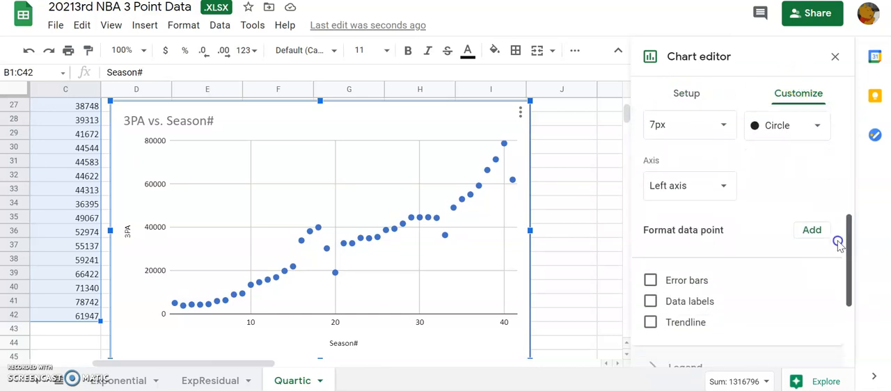
click(650, 322)
drag(852, 222, 778, 263)
click(728, 240)
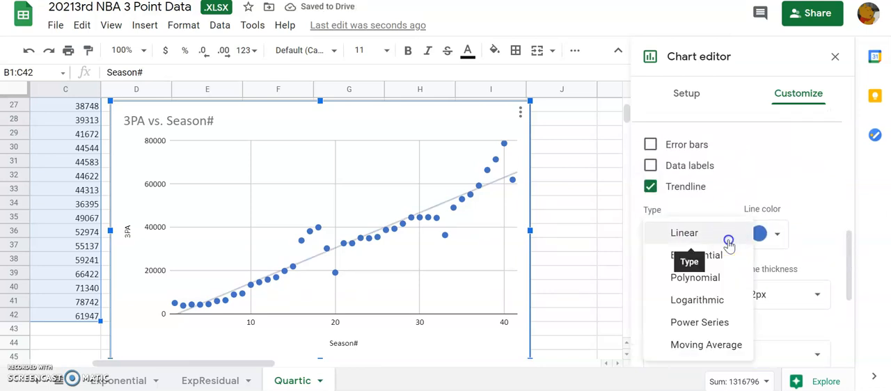
click(697, 278)
click(700, 288)
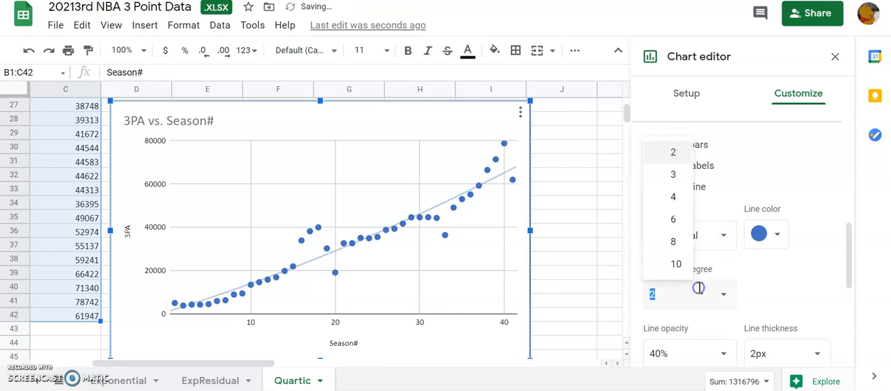
click(673, 198)
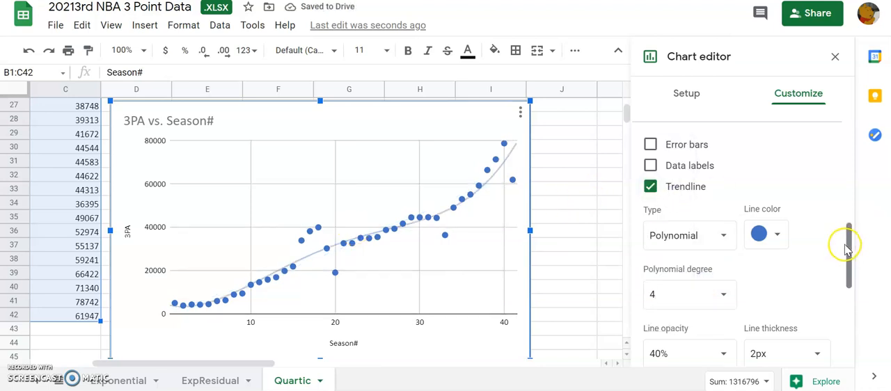
drag(848, 247, 835, 308)
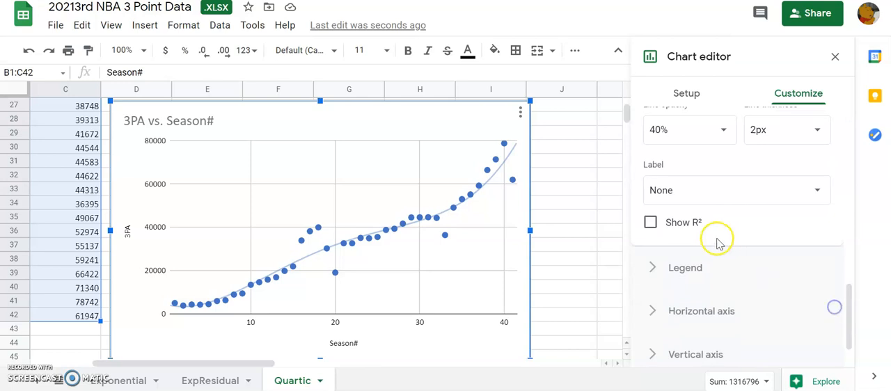
click(650, 228)
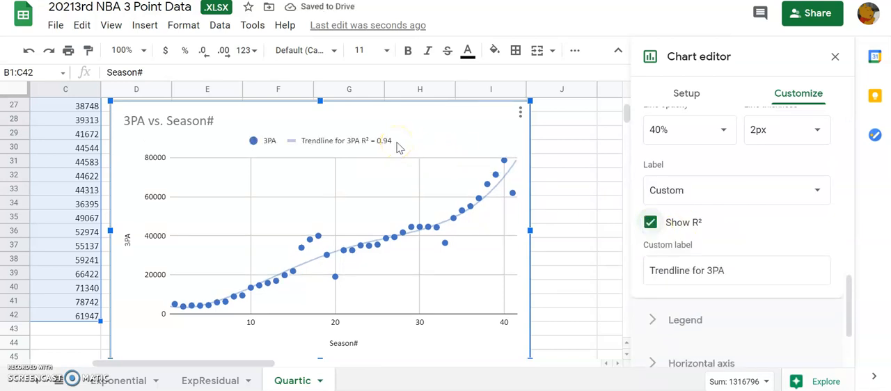
- Compare the Exponential sheet's chart with the Quartic one, and set the quartic trendline's label to Use Equation
click(129, 381)
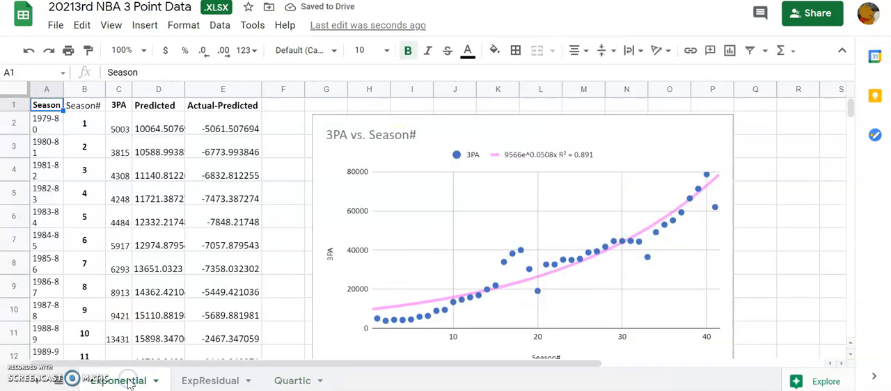
click(265, 375)
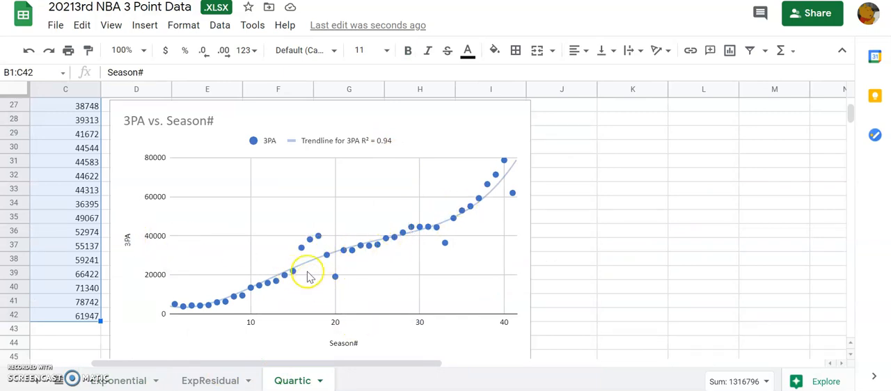
click(135, 374)
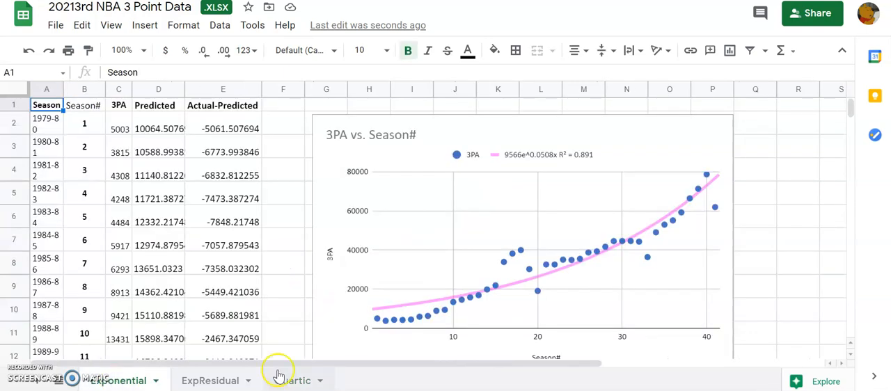
click(294, 383)
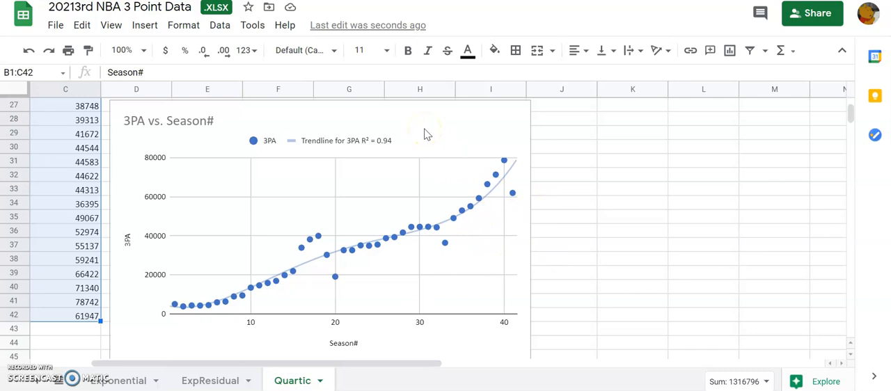
double_click(413, 227)
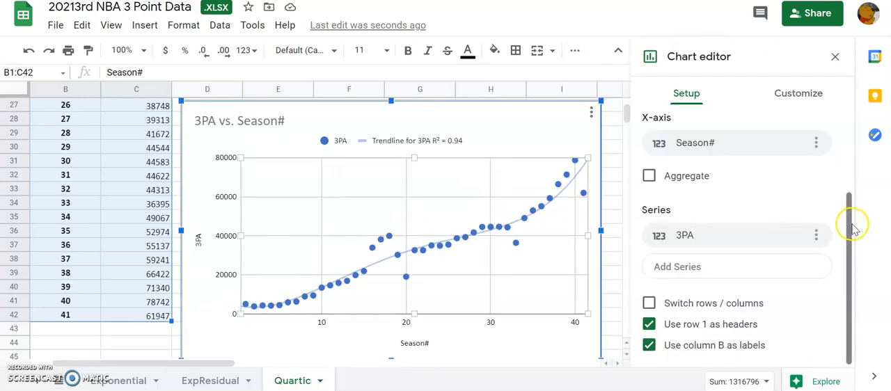
click(797, 93)
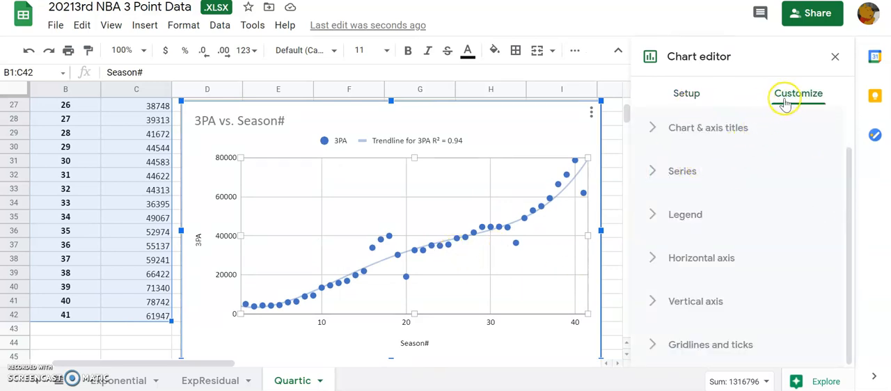
click(658, 168)
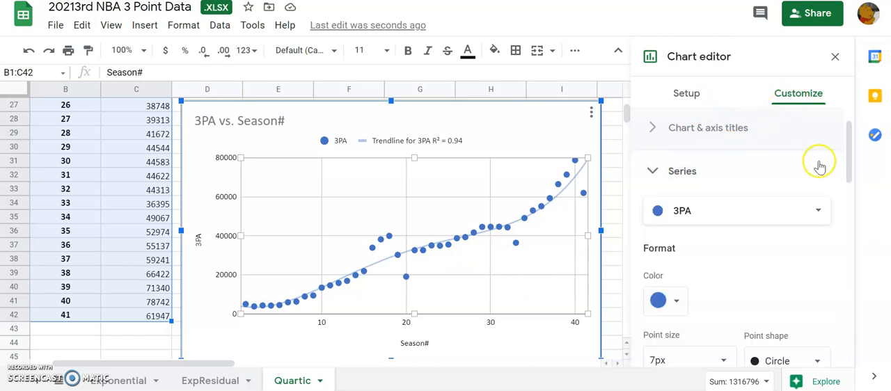
drag(848, 158, 847, 293)
click(716, 327)
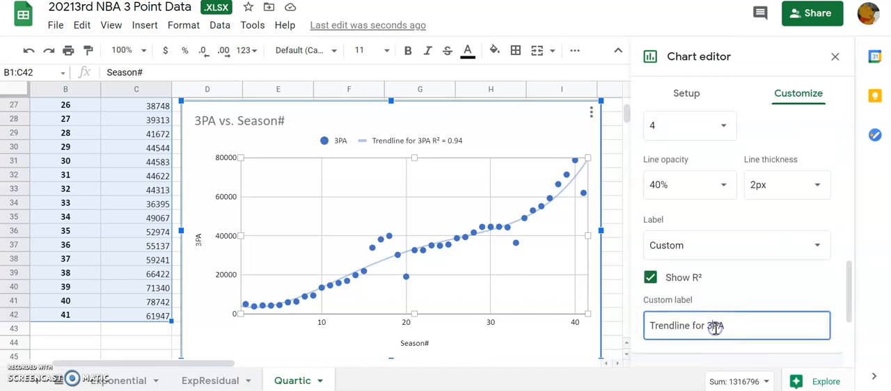
drag(851, 298, 849, 319)
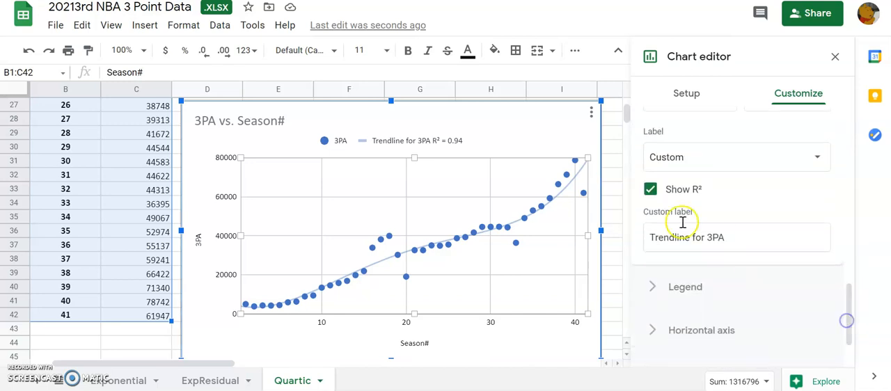
click(672, 167)
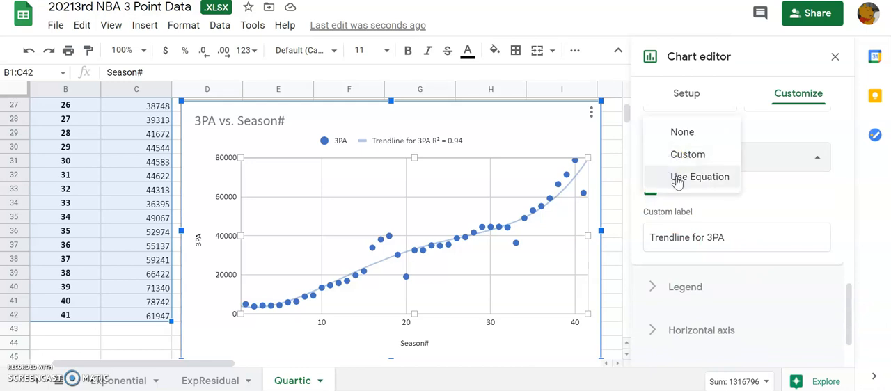
click(677, 178)
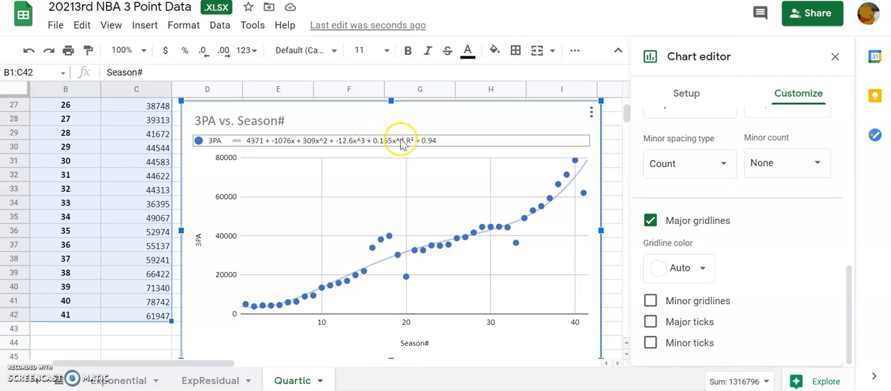
- Format the quartic trendline with a magenta line color and a thickness of 4px
scroll(370, 146, left, 2)
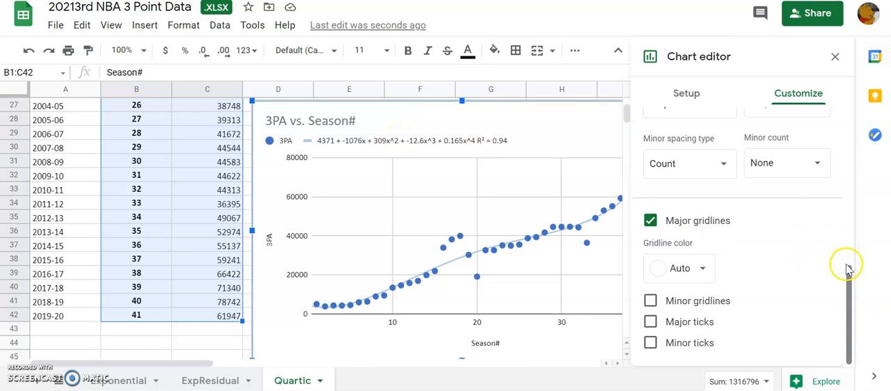
drag(849, 279, 845, 254)
click(673, 193)
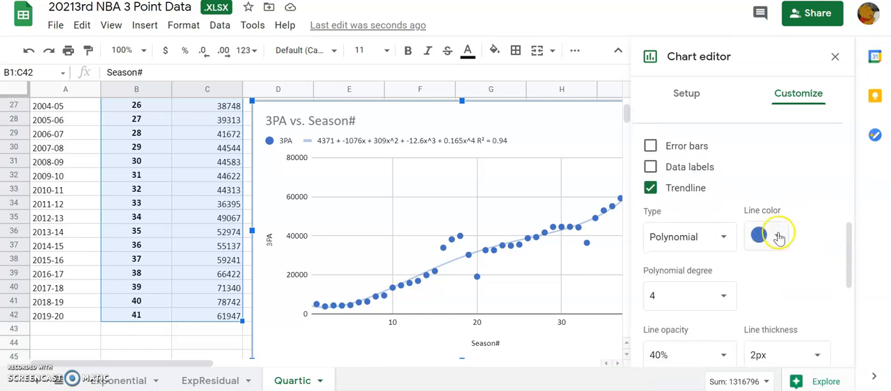
click(778, 237)
click(773, 35)
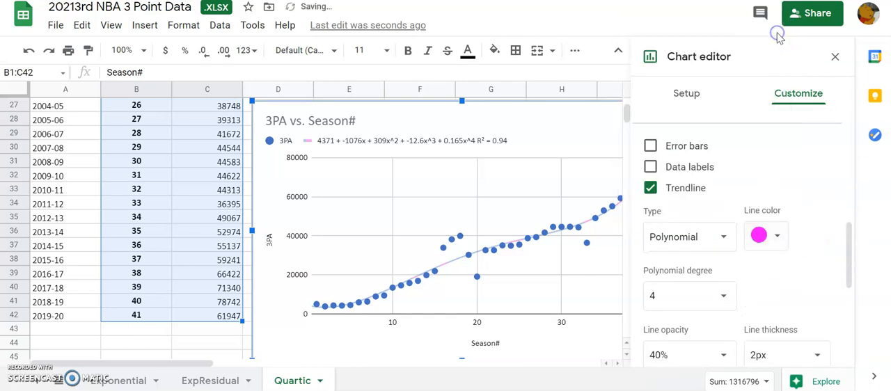
click(790, 359)
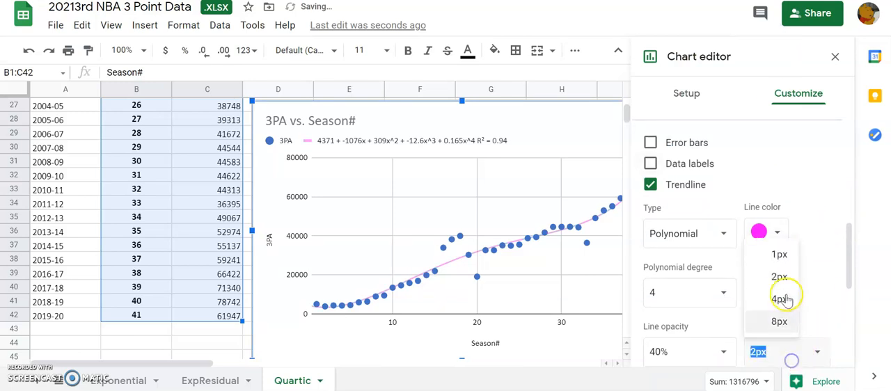
click(783, 296)
click(783, 165)
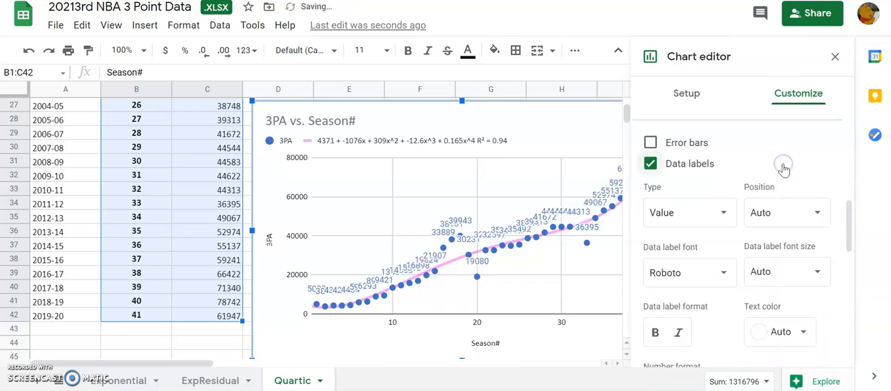
click(650, 163)
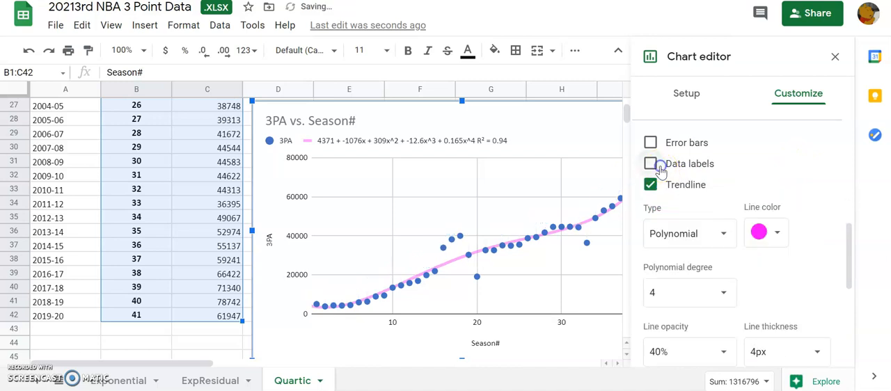
- Close the chart's editing options and move the chart sideways so that columns D and E are free
click(226, 330)
click(420, 120)
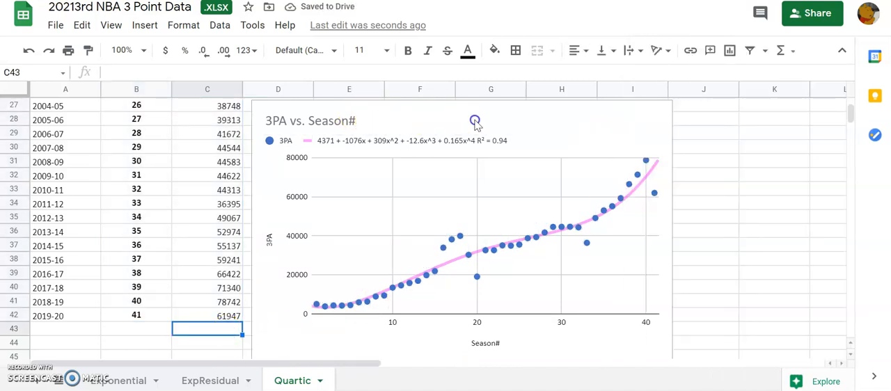
drag(475, 121, 642, 121)
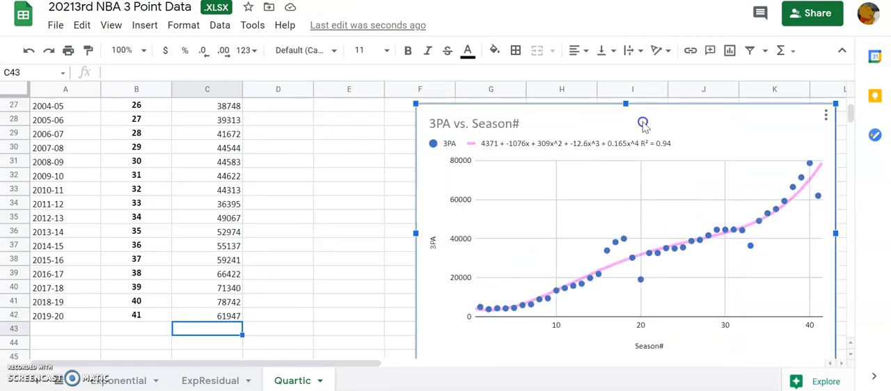
- Move the chart up to the first data rows of the sheet, starting at about row 2 beside column E
click(244, 121)
click(250, 124)
key(Up)
key(Up)
key(Up)
key(Up)
key(Up)
key(Up)
key(Up)
key(Up)
key(Up)
key(Up)
key(Up)
key(Up)
key(Up)
key(Up)
key(Up)
key(Up)
key(Up)
key(Up)
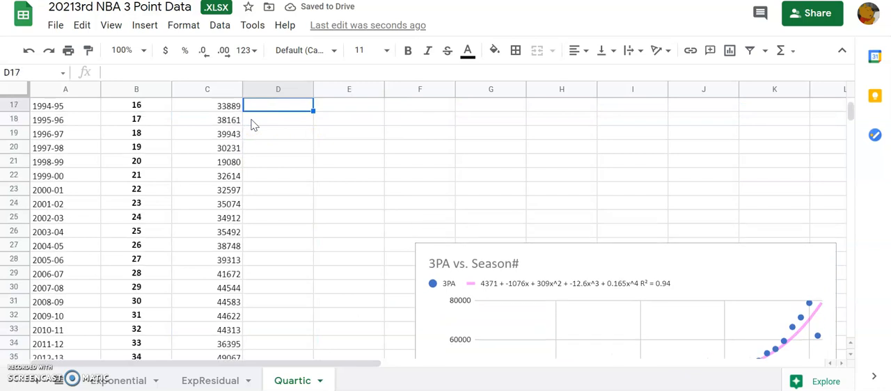
key(Up)
key(Up)
key(Up)
key(Up)
key(Up)
key(Up)
key(Up)
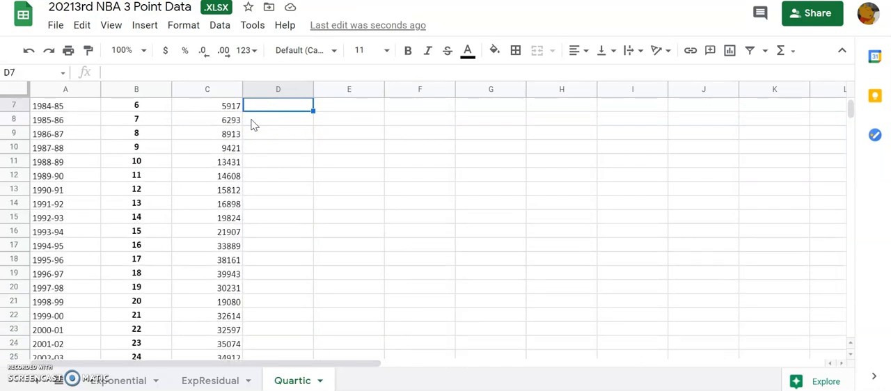
key(Down)
key(Down)
key(Down)
key(Down)
key(Down)
key(Down)
key(Down)
key(Down)
key(Down)
key(Down)
key(Down)
key(Down)
key(Down)
key(Down)
key(Down)
key(Down)
key(Down)
key(Down)
key(Down)
key(Down)
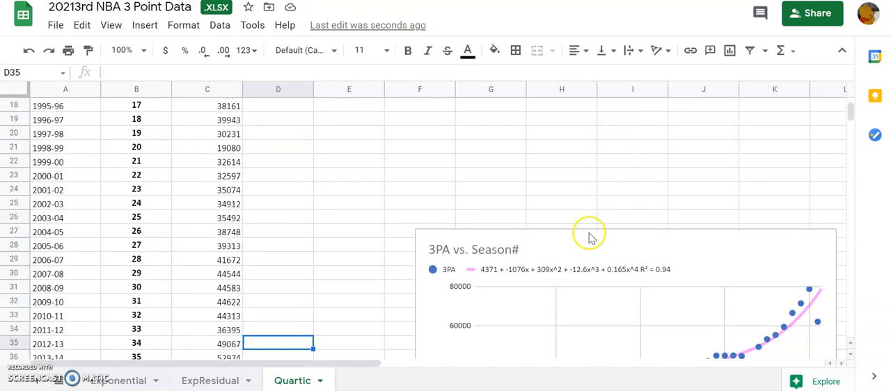
click(576, 240)
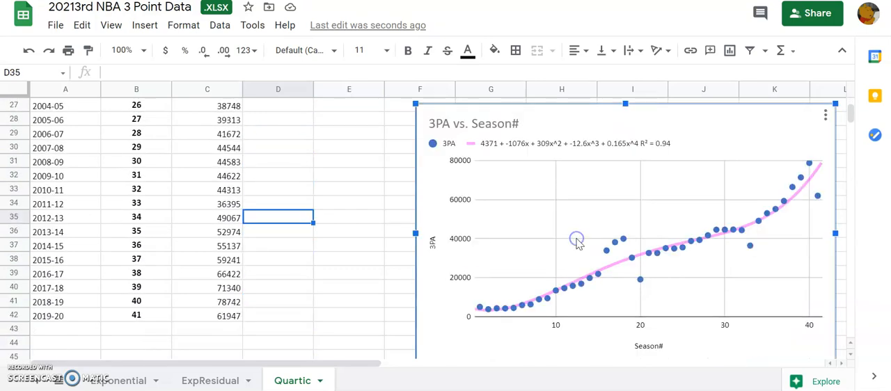
drag(586, 125, 568, 4)
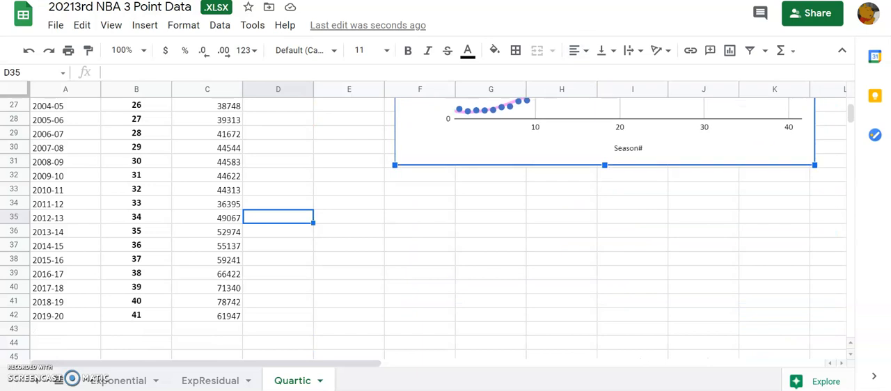
drag(850, 112, 851, 91)
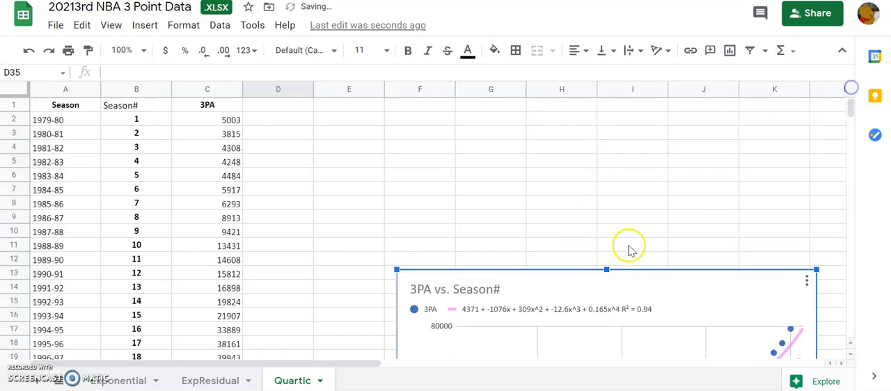
drag(557, 287, 559, 121)
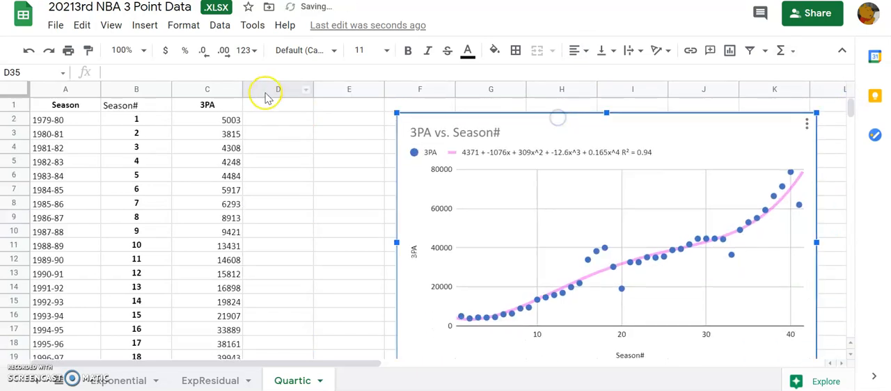
- Enter the column headers Predited in D1 and Actual-Predicted in E1
click(262, 110)
text(Predited)
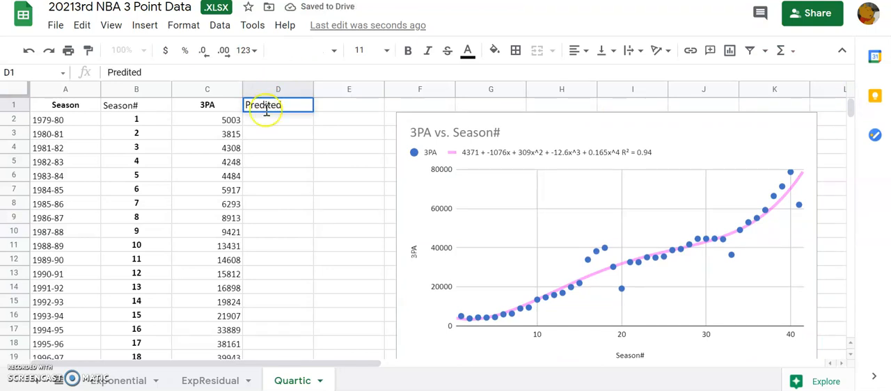
click(327, 110)
text(a)
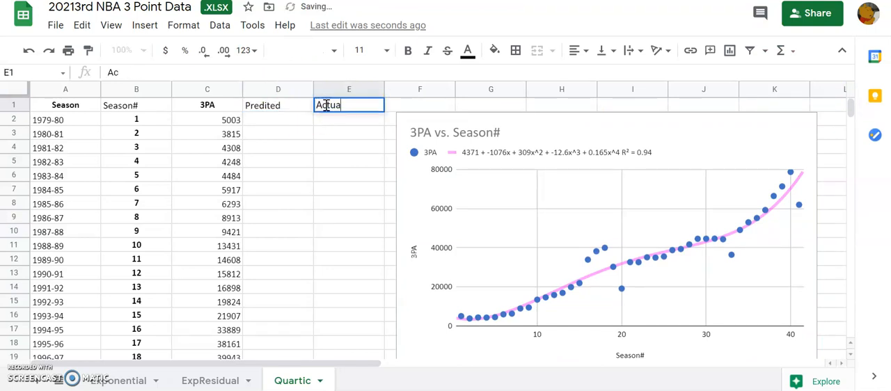
text(ctual-Predicted)
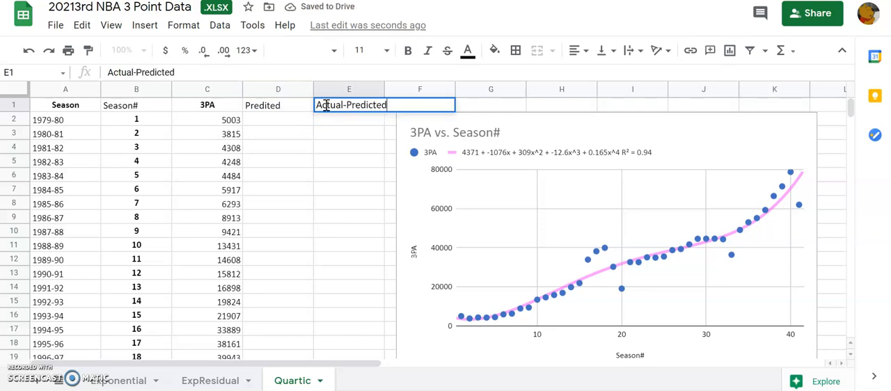
click(273, 123)
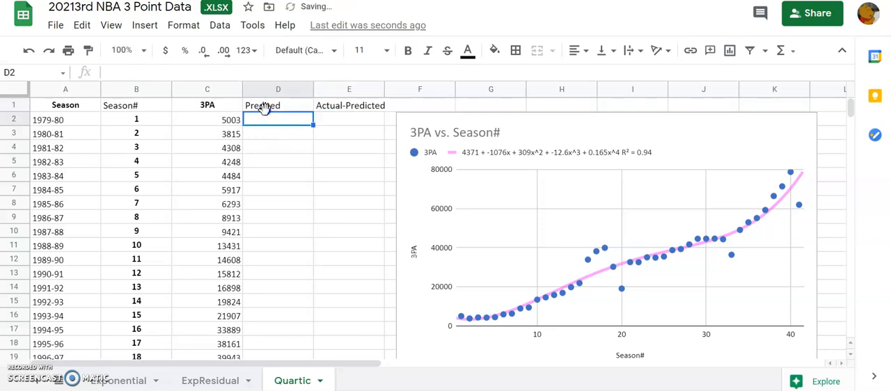
- Correct the spelling of the header in D1 to Predicted
click(266, 108)
click(128, 73)
click(129, 74)
text(c)
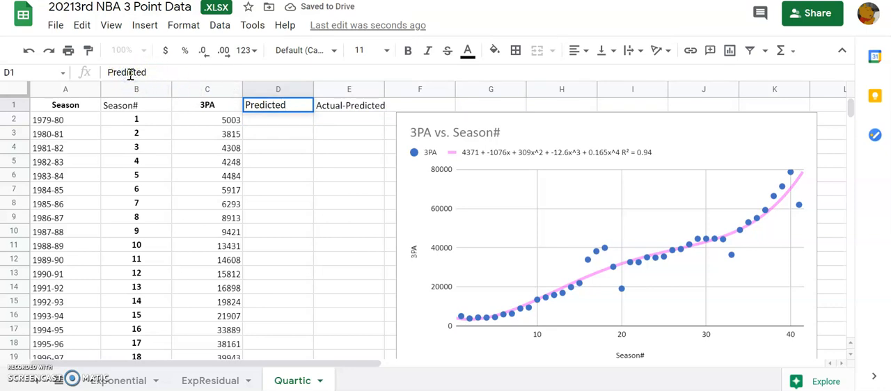
key(BackSpace)
- Start the prediction formula in D2 with the trendline's constant and linear terms, =4371-1076*B2
click(262, 122)
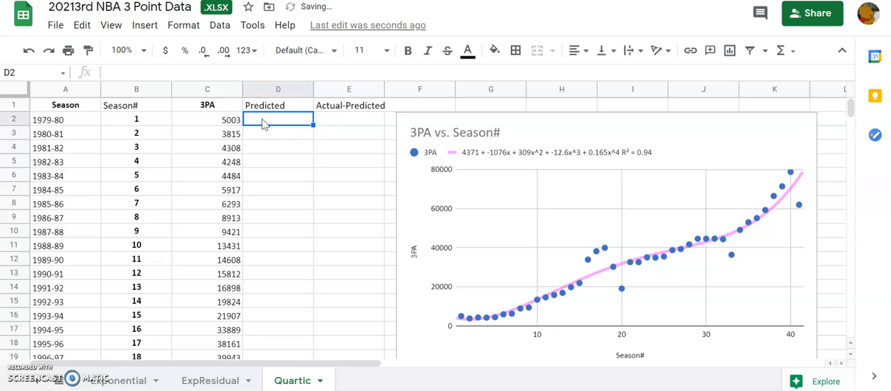
text(=)
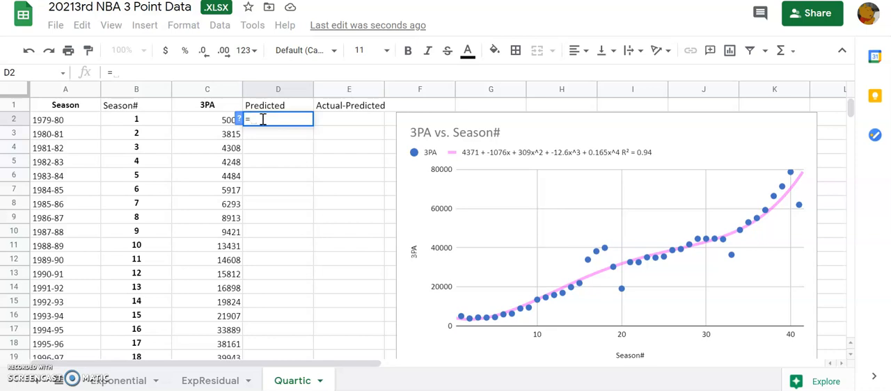
text(4371)
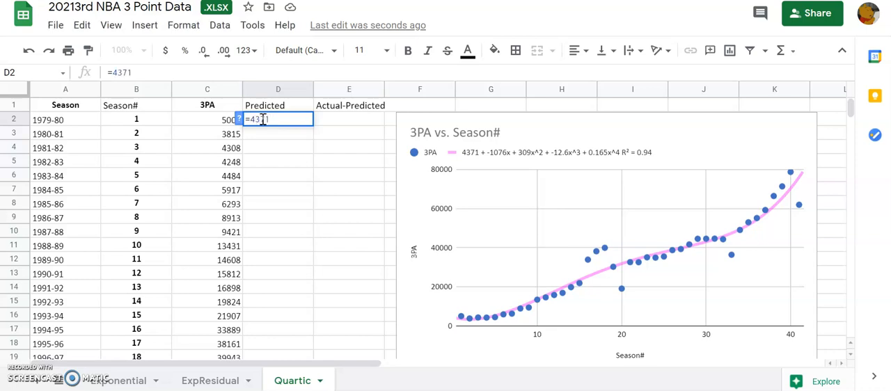
text( -)
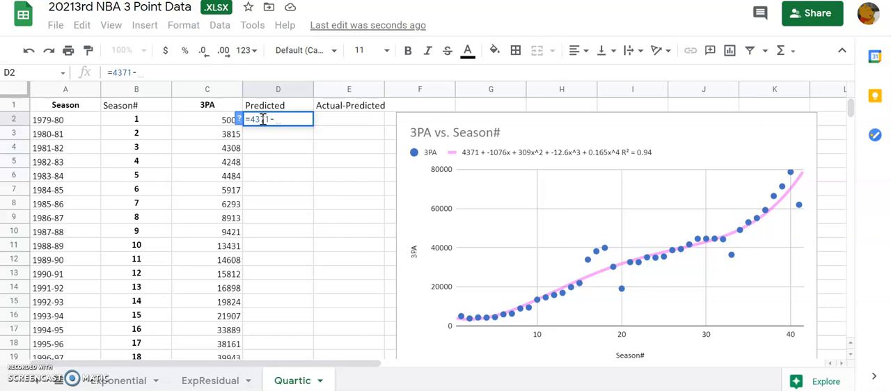
text( 1)
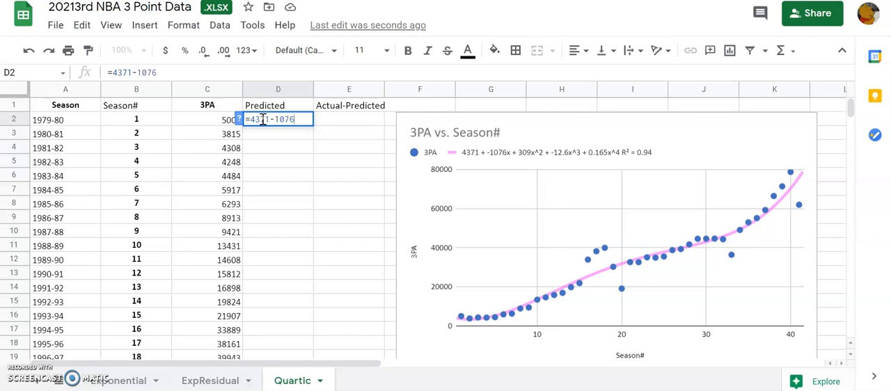
text(076*)
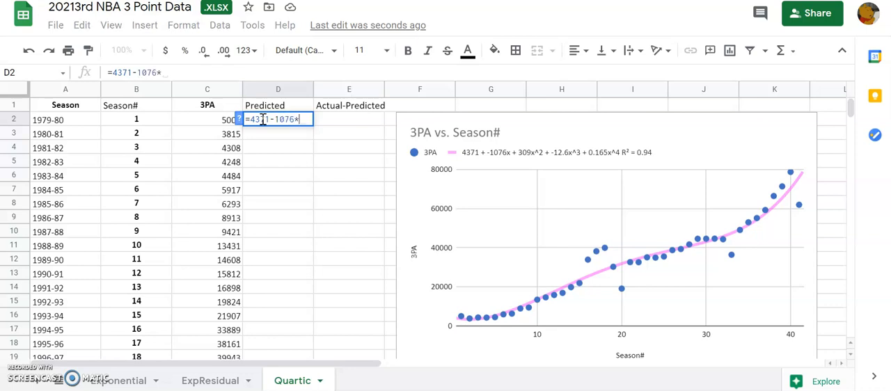
click(141, 125)
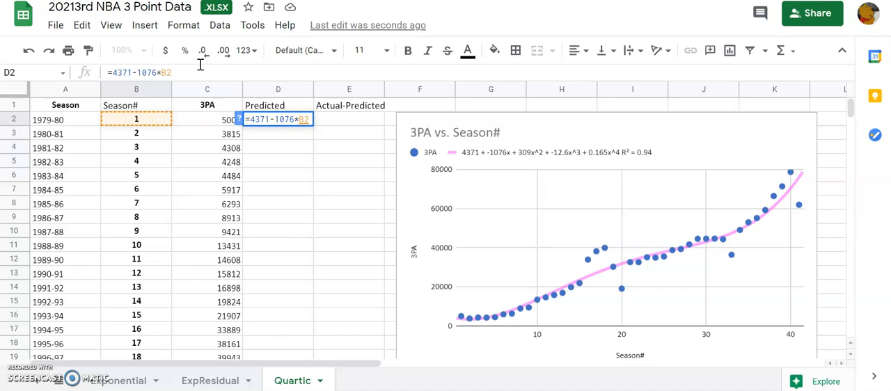
- Extend the D2 formula with the trendline's quadratic term, +309*B2^2
text(+)
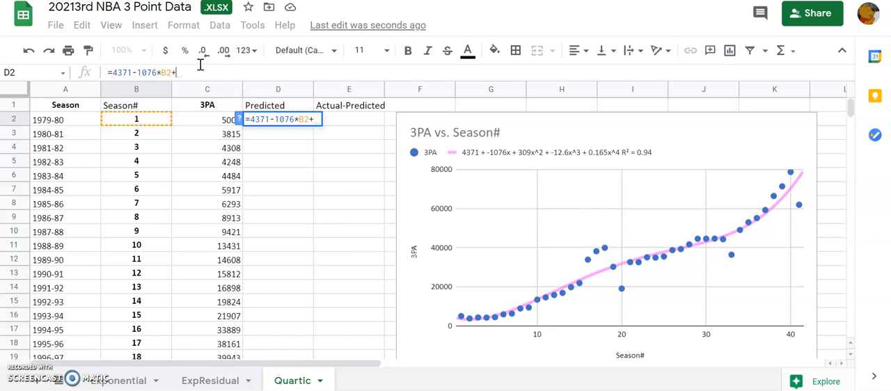
text(30)
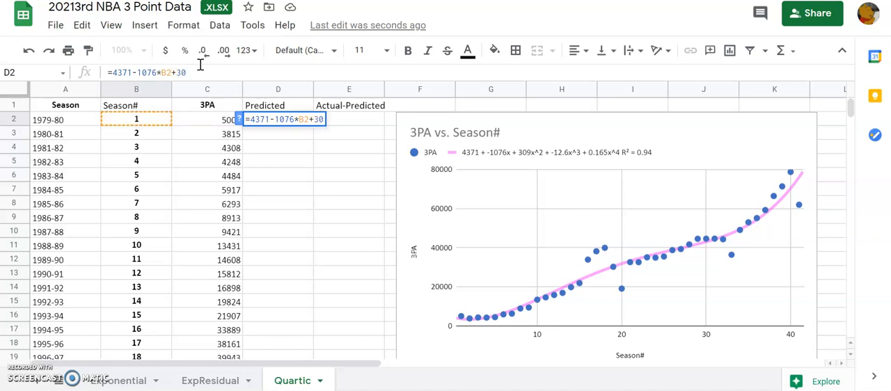
text(9*)
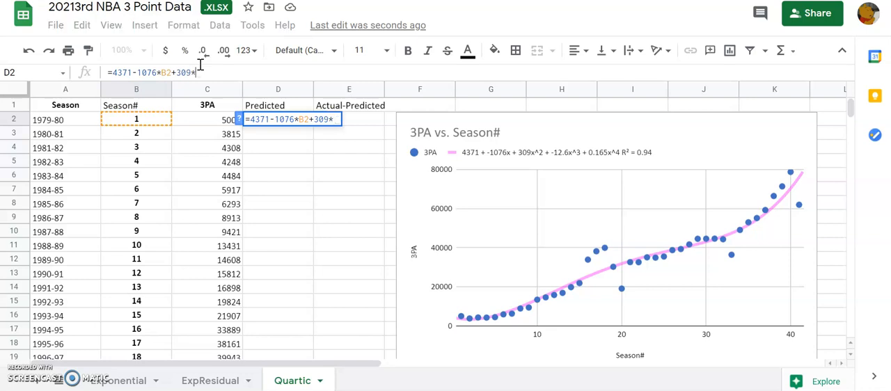
click(147, 120)
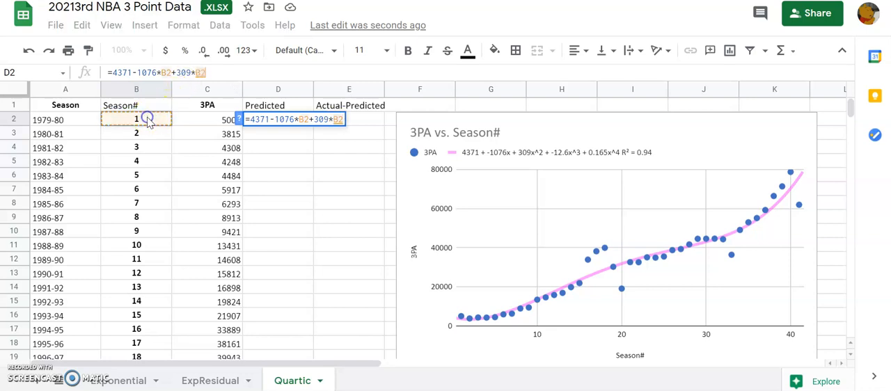
text(^4)
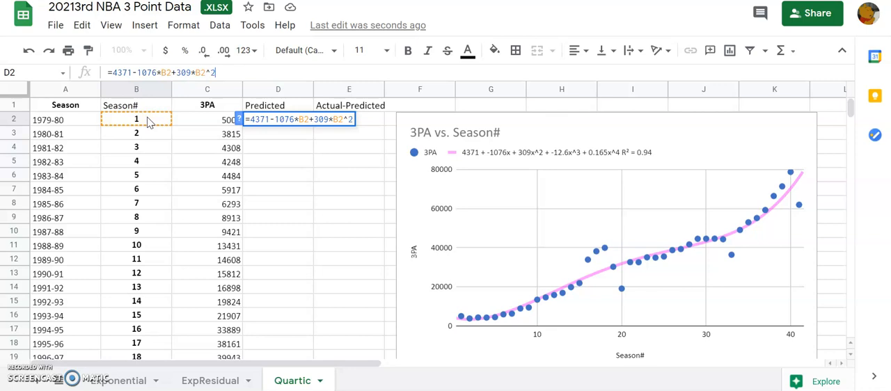
text(-)
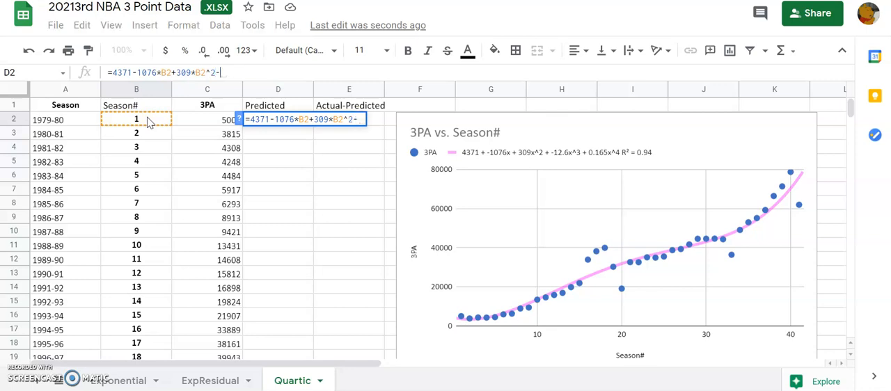
text(12.6)
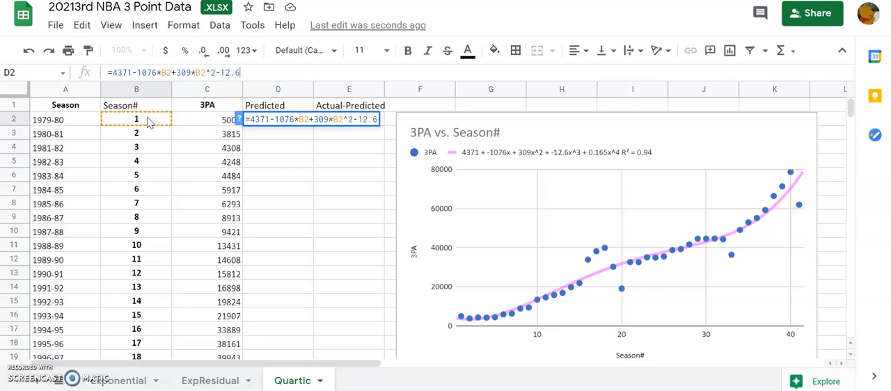
text(*)
- Extend the D2 prediction formula with the trendline's cubic term, -12.6*B2^3
click(148, 120)
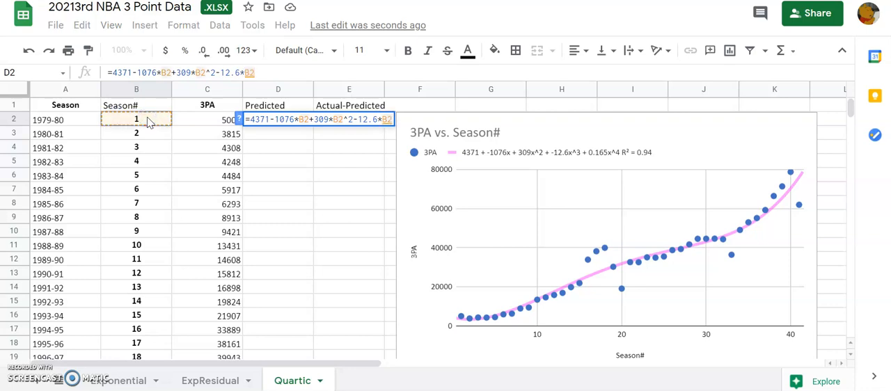
text(^3+0.16)
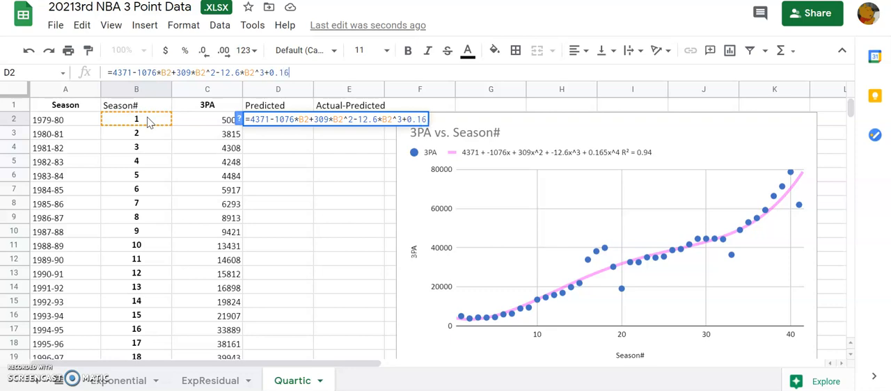
text(5*)
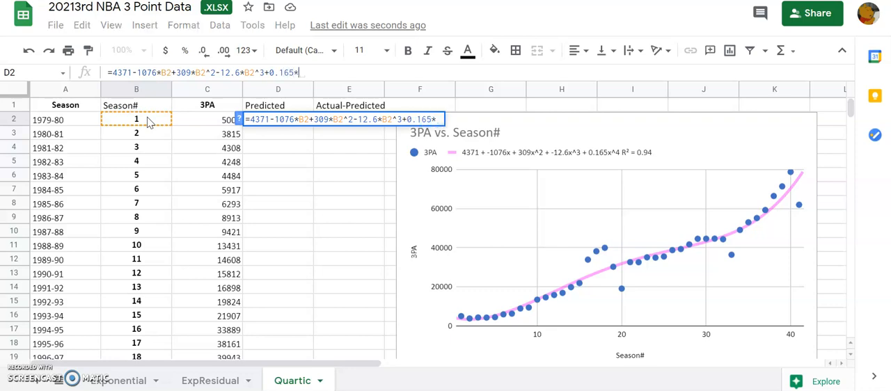
text(b2^4)
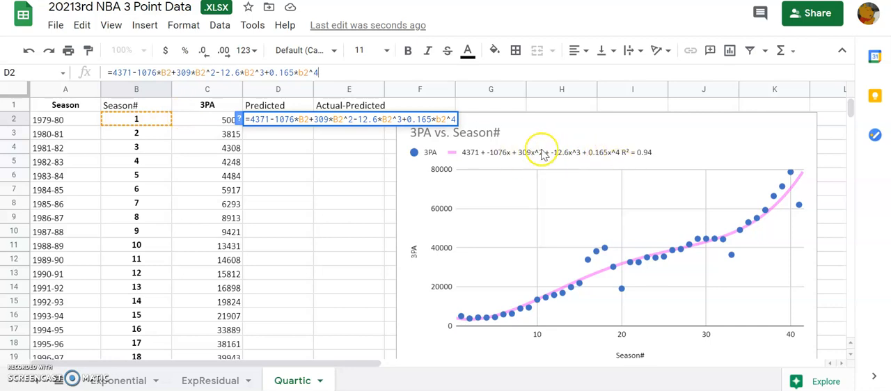
- Complete the D2 prediction formula with the trendline's quartic term, +0.165*B2^4, and commit it
click(161, 72)
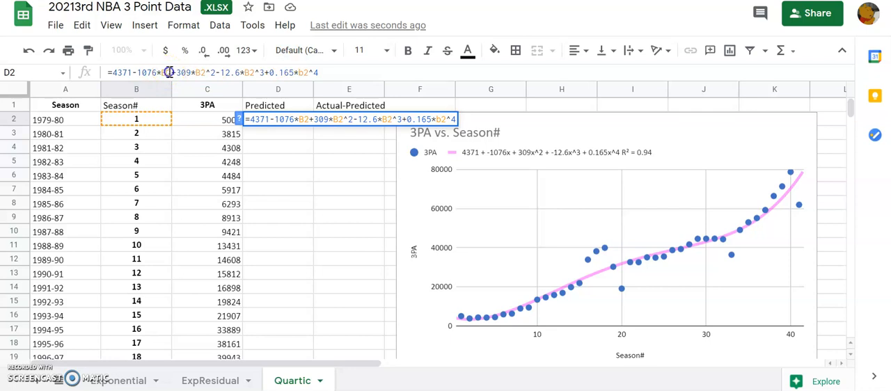
click(376, 119)
key(Return)
- Dismiss the autofill suggestion and fill the D2 prediction formula down through D42
click(333, 208)
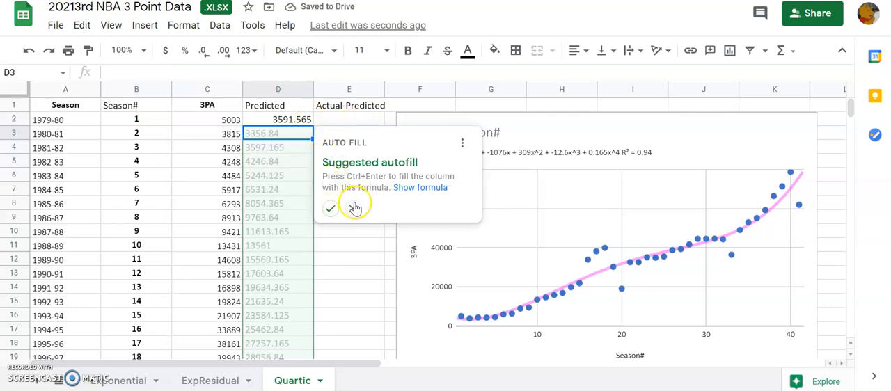
click(353, 207)
click(301, 120)
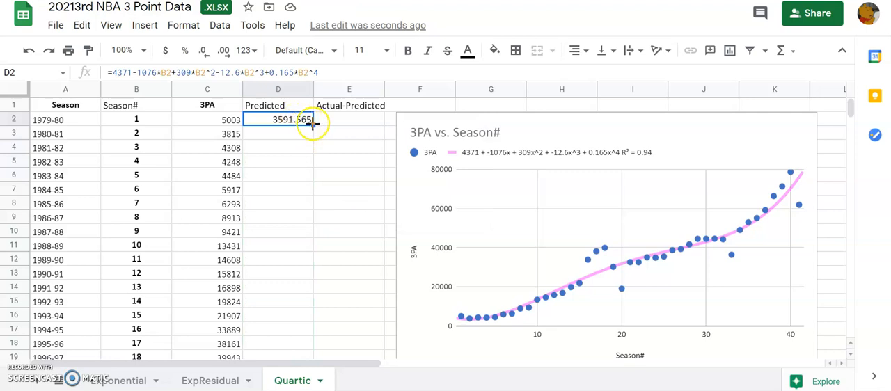
drag(312, 123, 309, 279)
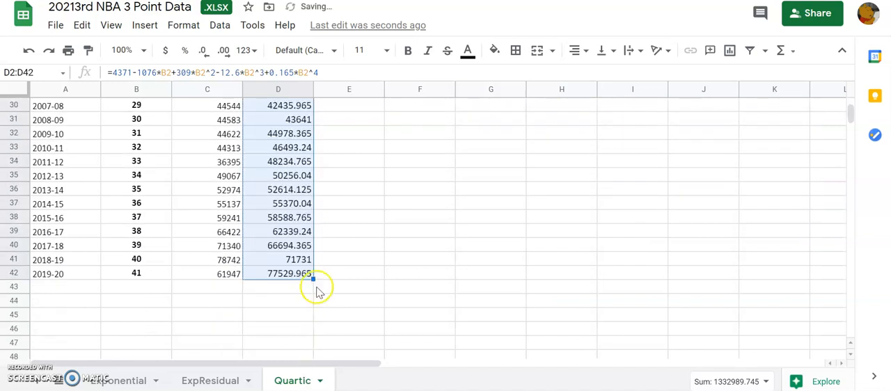
- Examine the filled prediction formulas in the last rows of column D, comparing their Season# references
click(277, 283)
click(275, 277)
click(280, 278)
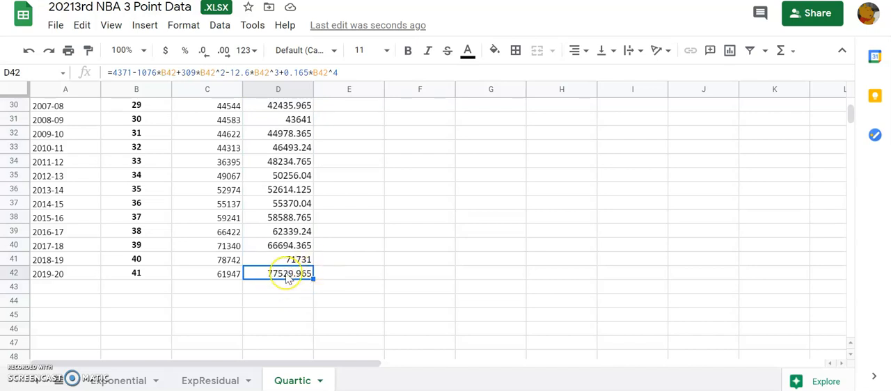
key(Up)
key(Down)
key(Up)
key(Up)
key(Up)
key(Up)
key(Up)
key(Up)
key(Up)
key(Up)
key(Up)
key(Up)
key(Down)
key(Down)
key(Down)
key(Down)
key(Down)
key(Down)
key(Down)
key(Down)
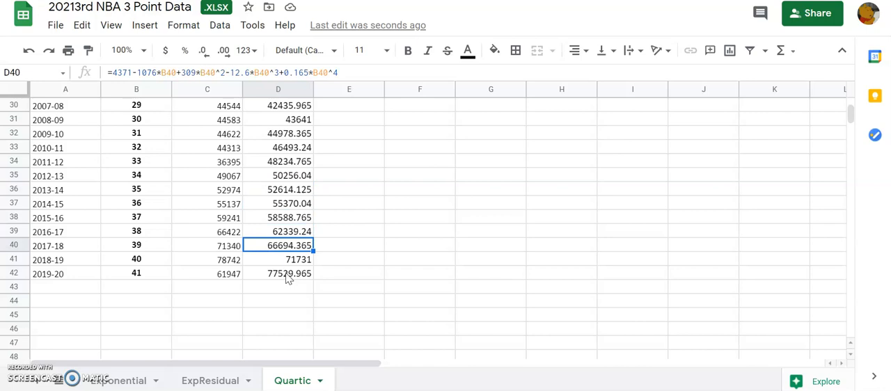
key(Down)
key(Down)
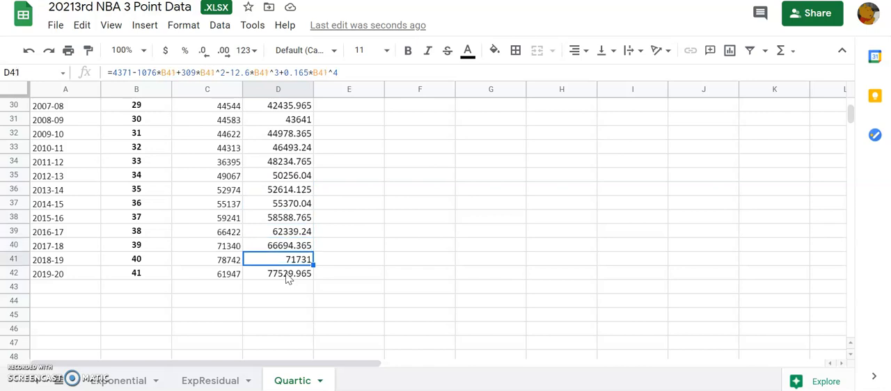
key(Up)
key(Up)
key(Up)
key(Up)
key(Up)
key(Up)
key(Up)
key(Up)
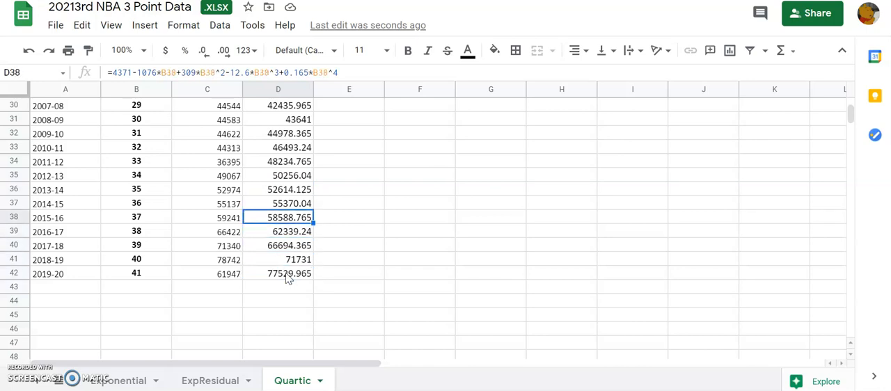
key(Up)
key(Down)
key(Down)
key(Down)
key(Down)
key(Down)
key(Down)
key(Down)
key(Down)
key(Down)
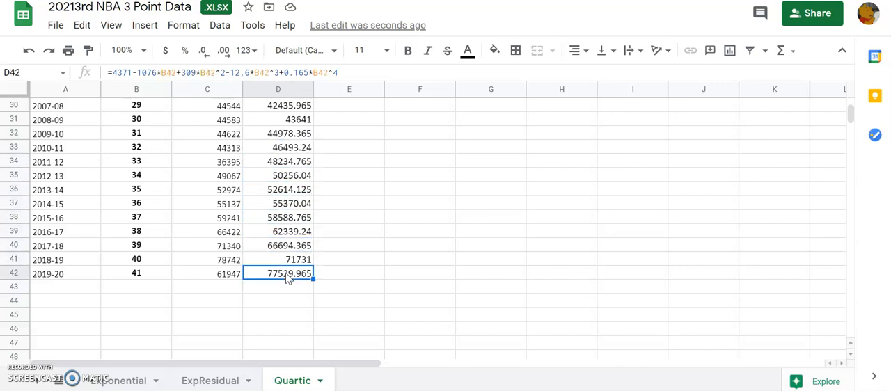
key(Up)
key(Up)
key(Up)
key(Up)
key(Up)
key(Up)
key(Up)
key(Up)
key(Up)
key(Up)
key(Up)
key(Up)
key(Up)
key(Up)
key(Up)
key(Up)
key(Up)
key(Up)
key(Up)
key(Up)
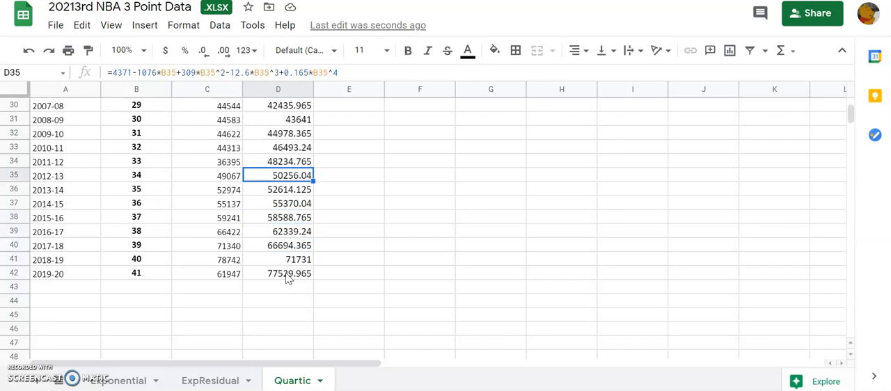
key(Up)
key(Up)
key(Up)
key(Up)
key(Up)
key(Up)
key(Down)
key(Down)
key(Up)
key(Up)
key(Down)
key(Down)
key(Up)
key(Left)
key(Right)
key(Left)
key(Right)
key(Right)
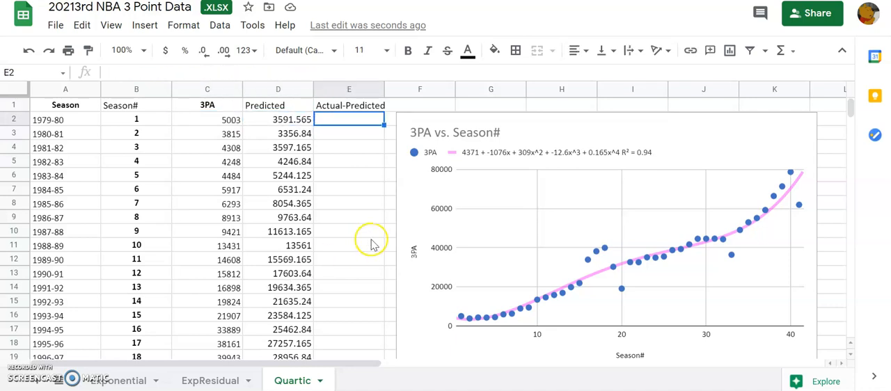
- Enter the residual formula =C2-D2 in E2, under the Actual-Predicted header
click(248, 73)
text(=)
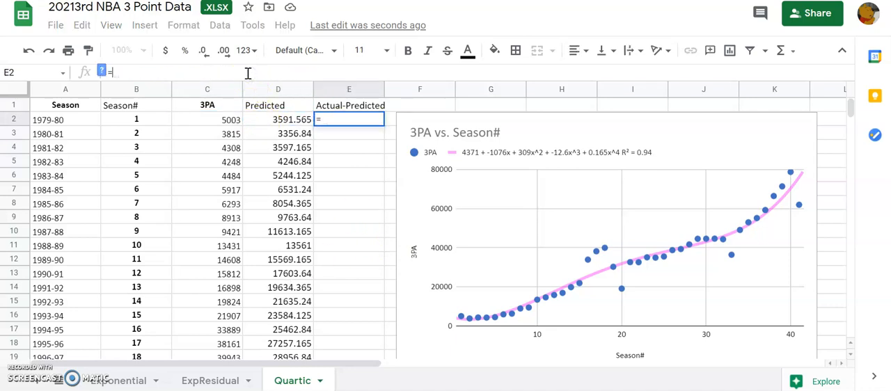
click(231, 121)
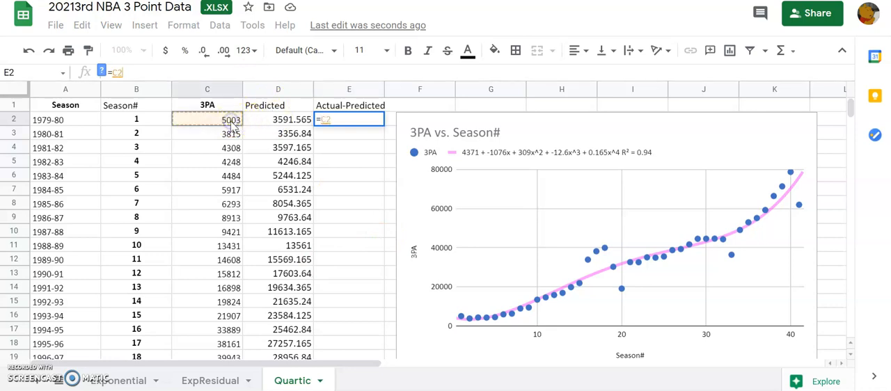
text(-)
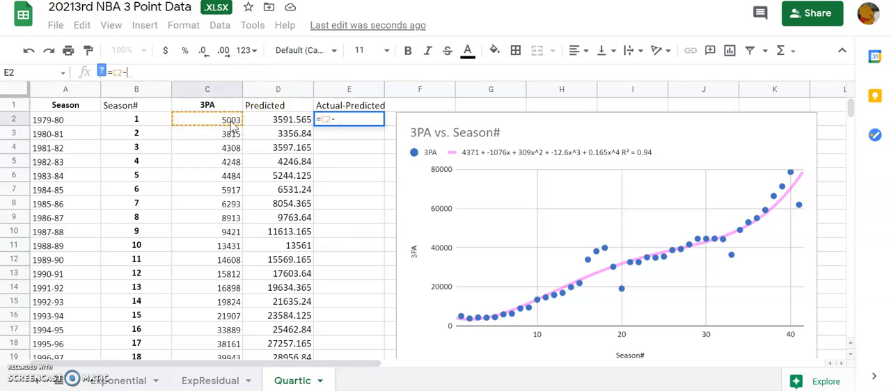
click(267, 124)
key(Return)
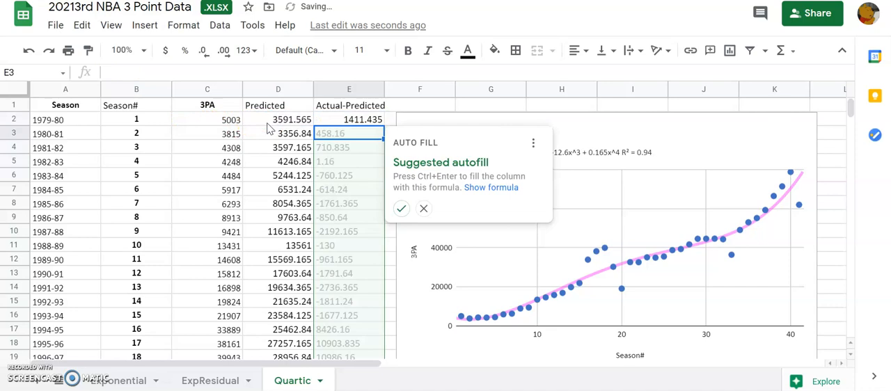
- Fill the E2 residual formula down the Actual-Predicted column through row 42
click(359, 120)
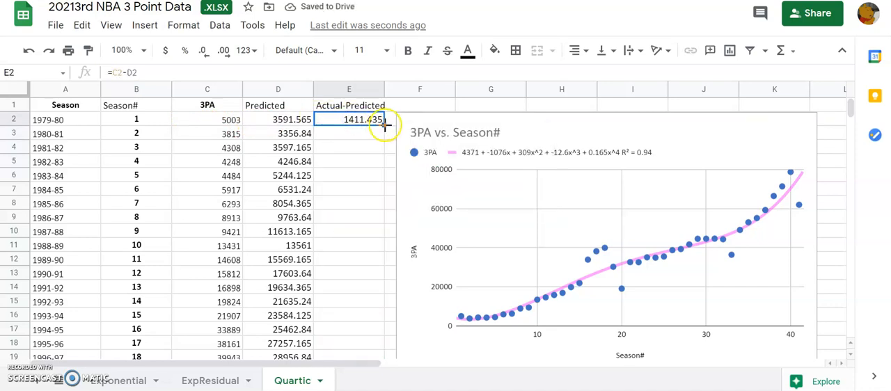
drag(383, 126, 382, 330)
click(361, 292)
- Review the filled residual formulas in column E from the last seasons up to the header
key(Down)
key(Down)
key(Down)
key(Up)
key(Up)
key(Down)
key(Down)
key(Up)
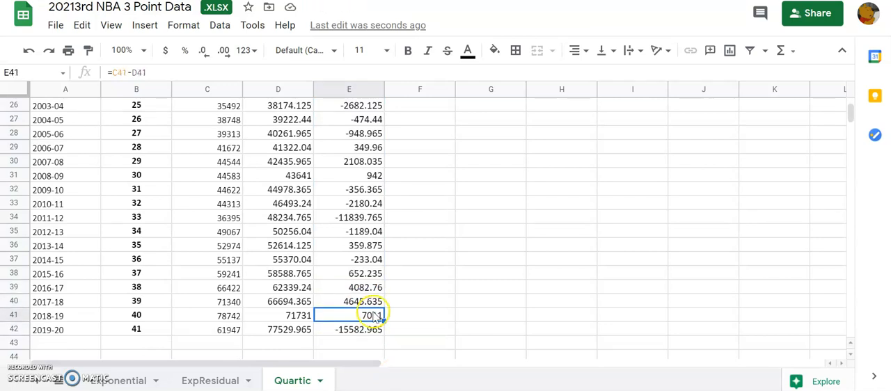
right_click(365, 304)
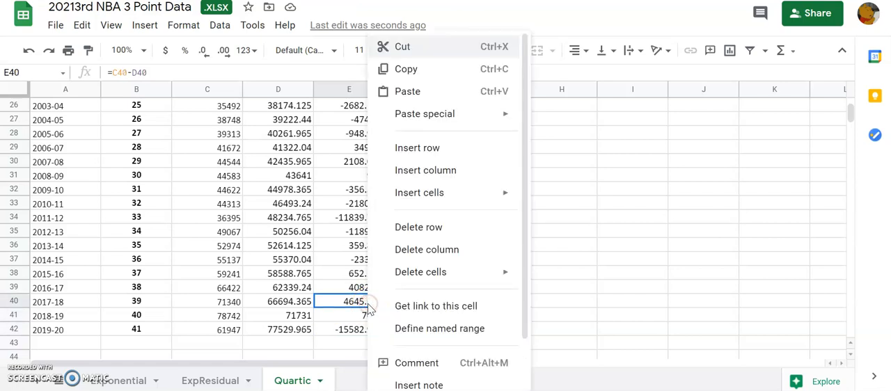
click(341, 248)
key(Up)
key(Up)
key(Up)
key(Up)
key(Up)
key(Up)
key(Up)
key(Up)
key(Up)
key(Up)
key(Up)
key(Up)
key(Up)
key(Up)
key(Up)
key(Up)
key(Up)
key(Up)
key(Up)
key(Up)
key(Up)
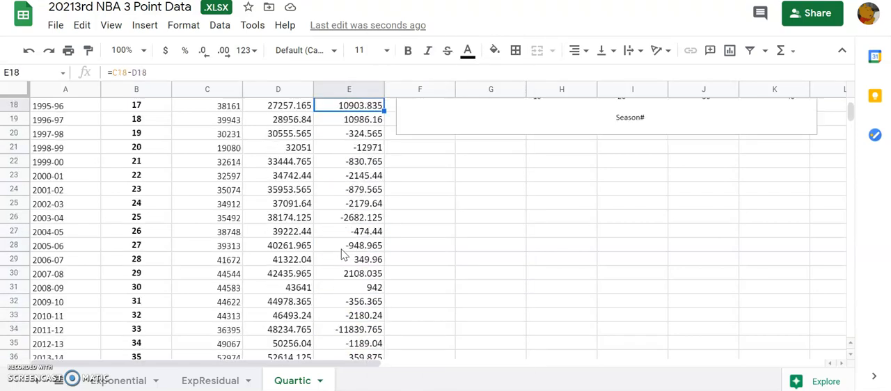
key(Down)
key(Up)
key(Down)
key(Up)
key(Left)
key(Right)
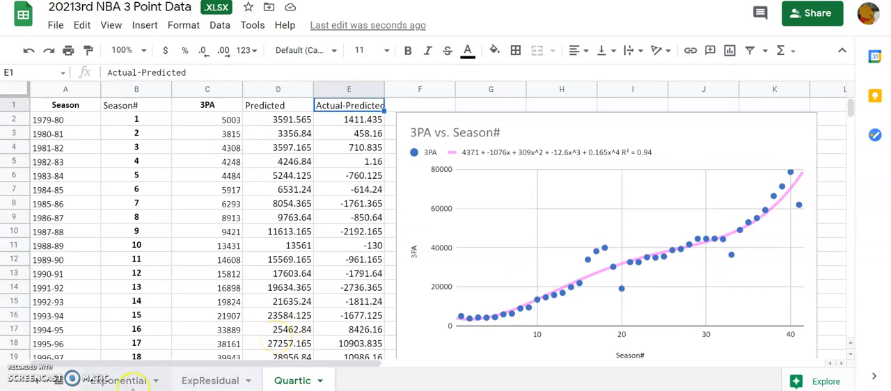
- Add a new sheet to the workbook and name it QuarticResidual
click(41, 383)
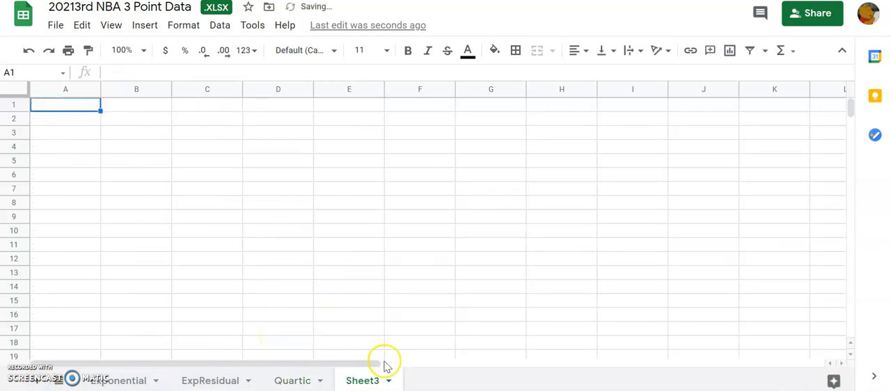
click(390, 381)
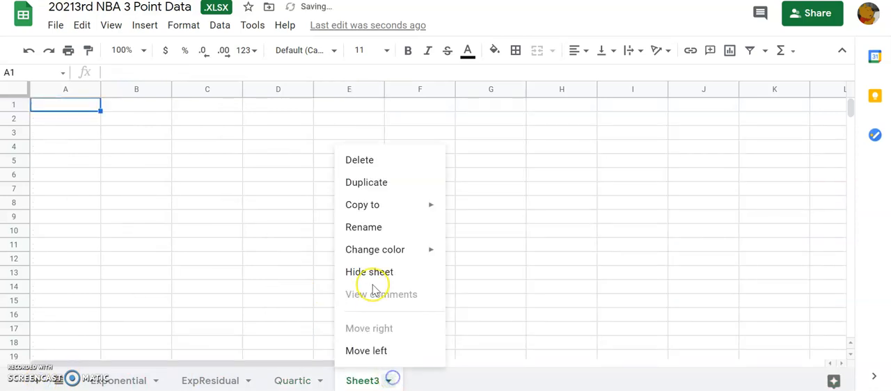
click(376, 228)
text(QuarticResidual)
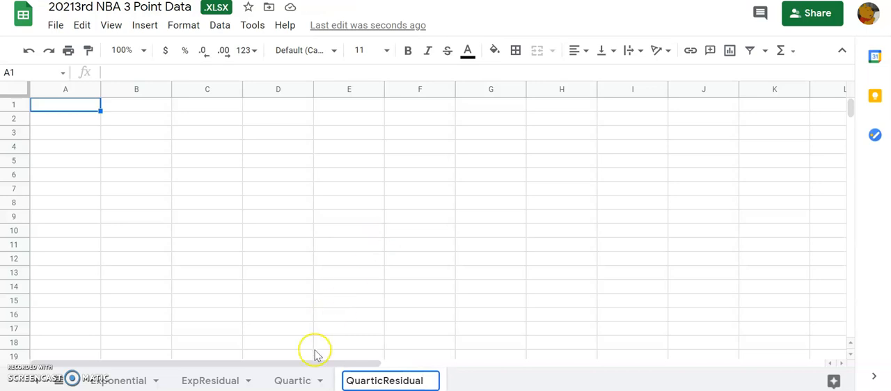
- Copy the Season# column from the Quartic sheet into column A of the QuarticResidual sheet
click(293, 381)
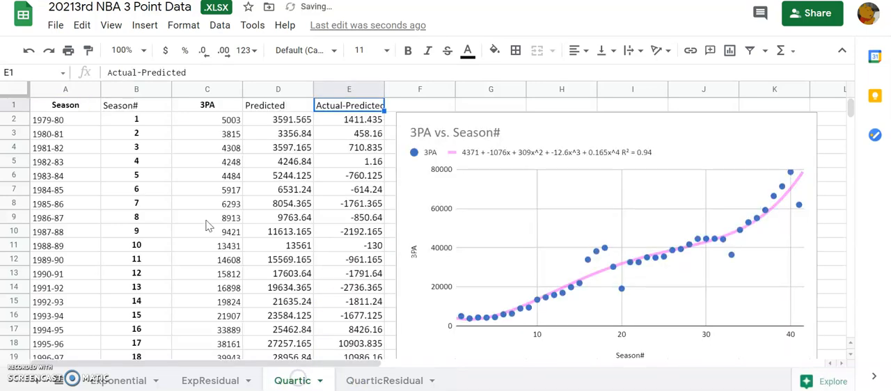
click(143, 108)
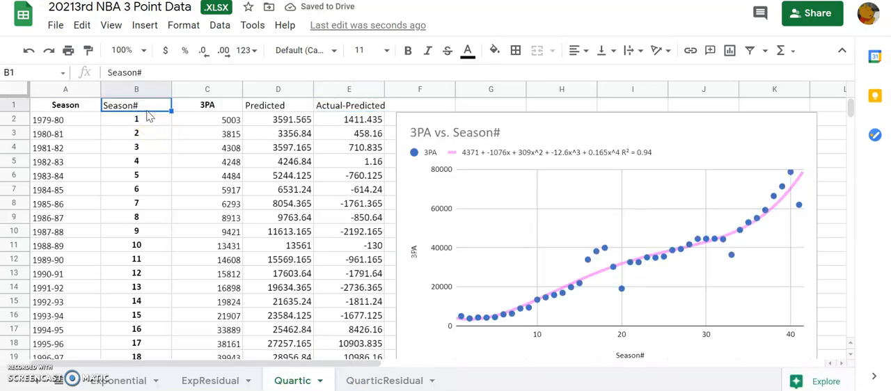
click(135, 91)
key(ctrl+c)
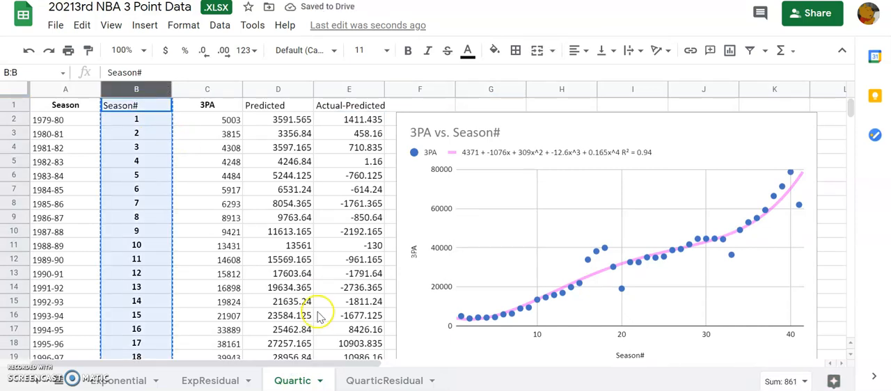
click(382, 381)
key(ctrl+v)
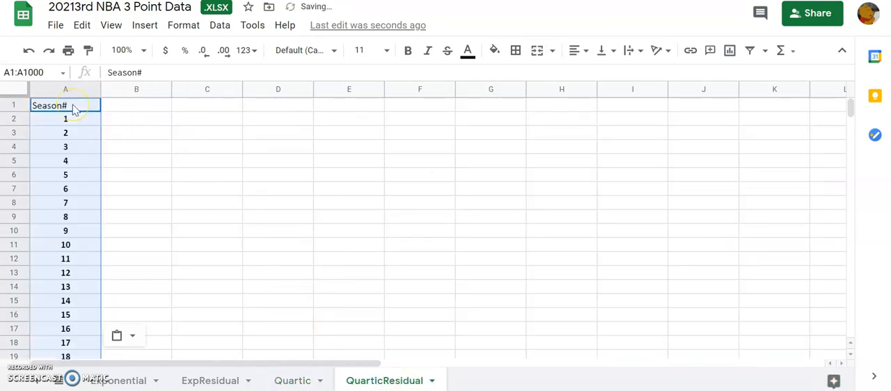
- Copy the Actual-Predicted column from the Quartic sheet and paste its values only into column B of QuarticResidual, starting at B1
click(294, 381)
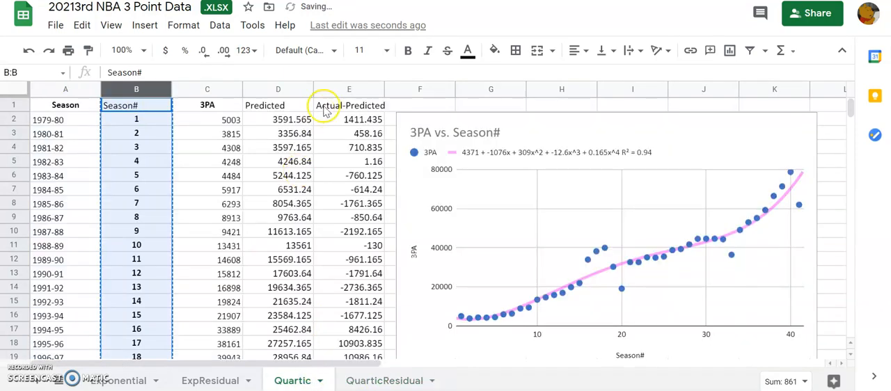
click(345, 93)
key(ctrl+c)
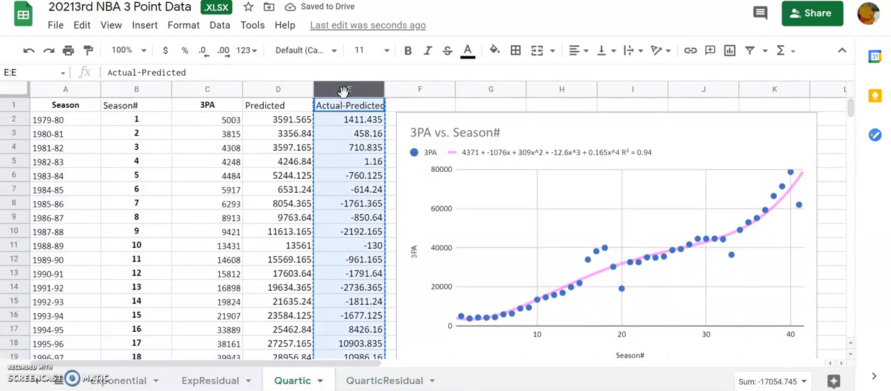
click(375, 382)
click(129, 106)
right_click(129, 108)
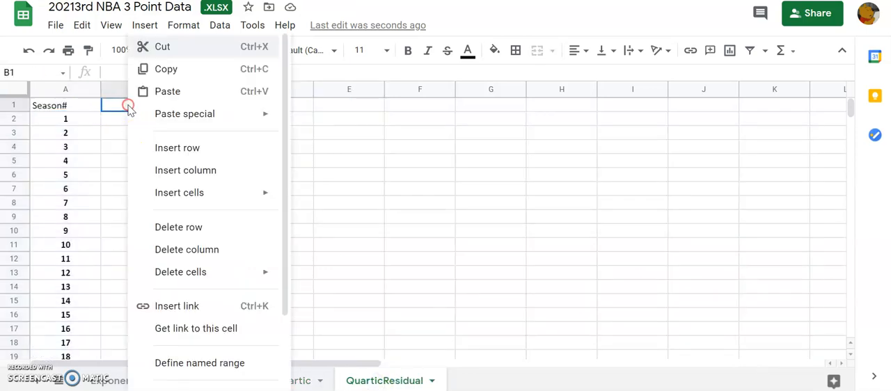
mouse_move(219, 119)
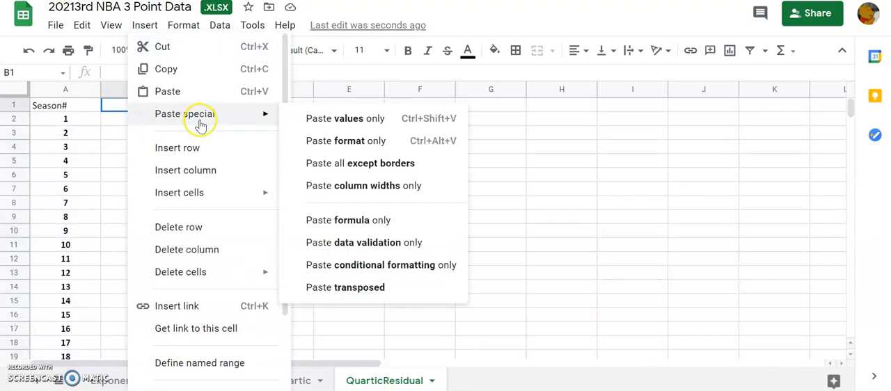
click(327, 120)
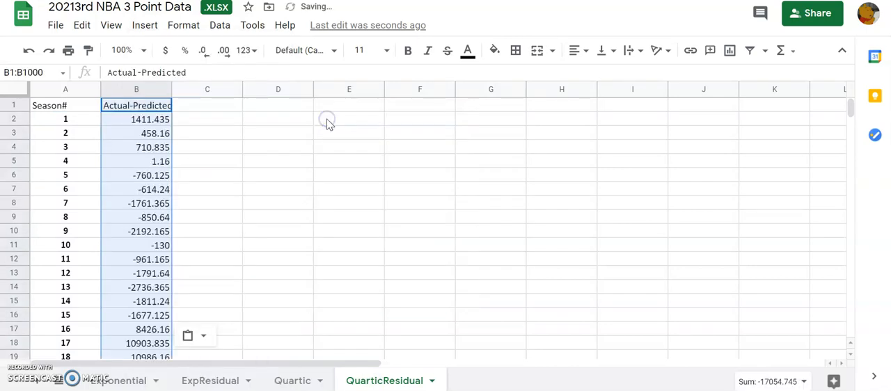
- Insert a scatter chart of Actual-Predicted against Season# from A1:B42 and position it beside the data
click(81, 106)
key(shift+Right)
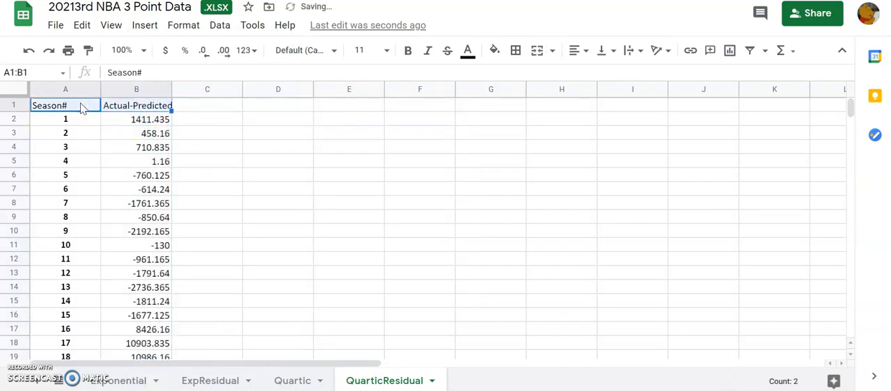
key(shift+Down)
key(shift+Down)
key(shift+Down)
key(shift+Down)
key(shift+Down)
key(shift+Down)
key(shift+Down)
key(shift+Down)
key(shift+Down)
key(shift+Down)
key(shift+Down)
key(shift+Down)
key(shift+Down)
key(shift+Down)
key(shift+Down)
key(shift+Down)
key(shift+Down)
key(shift+Down)
key(shift+Down)
key(shift+Down)
key(shift+Down)
key(shift+Down)
key(shift+Down)
key(shift+Down)
key(shift+Down)
key(shift+Down)
key(shift+Down)
key(shift+Down)
key(shift+Down)
key(shift+Down)
key(shift+Down)
key(shift+Down)
key(shift+Down)
key(shift+Down)
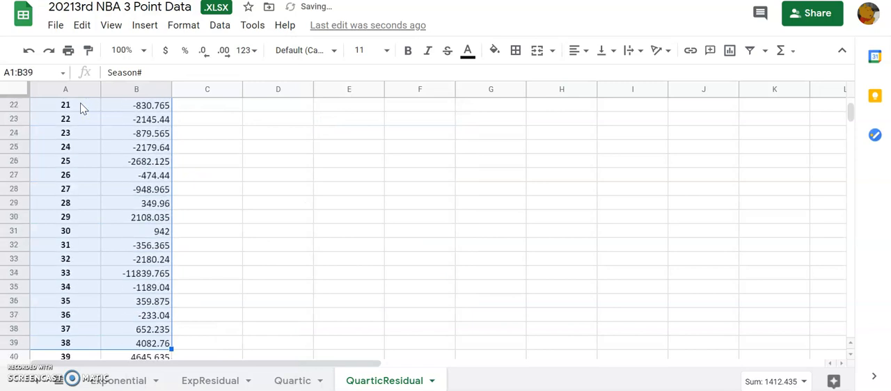
click(147, 31)
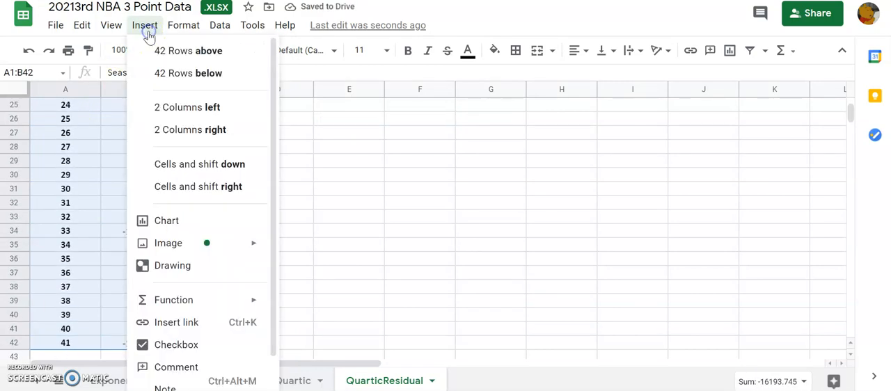
click(215, 224)
drag(420, 136, 513, 135)
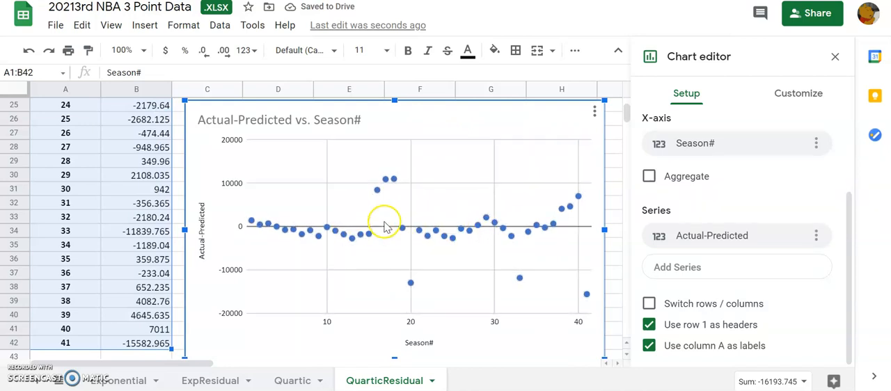
- Compare the residual scatter plots on the ExpResidual and QuarticResidual sheets
click(210, 382)
click(347, 384)
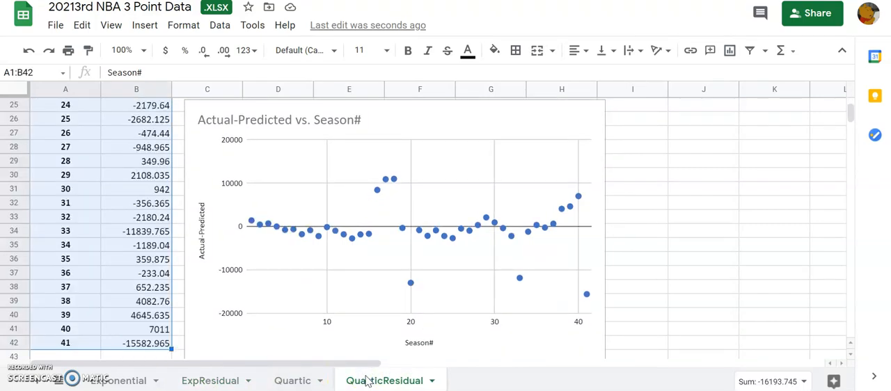
click(224, 380)
click(374, 384)
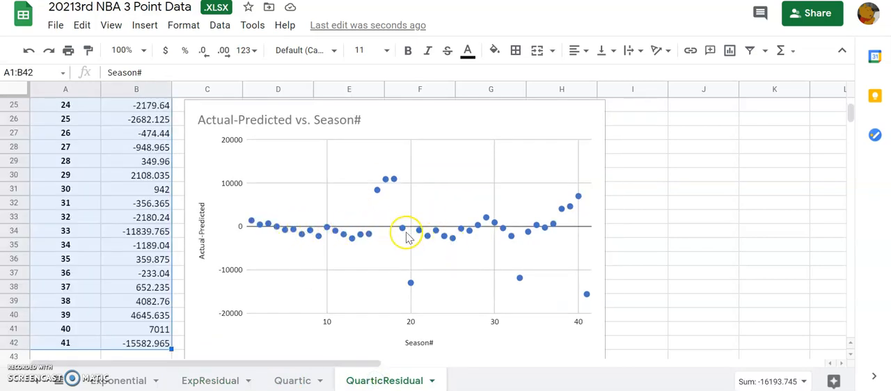
click(214, 380)
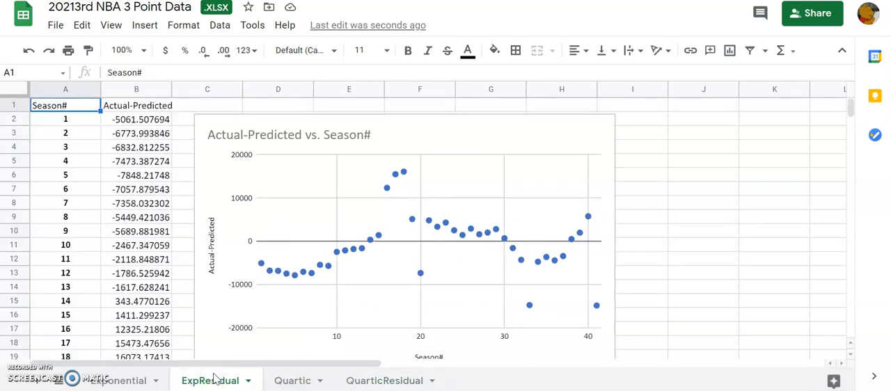
click(394, 380)
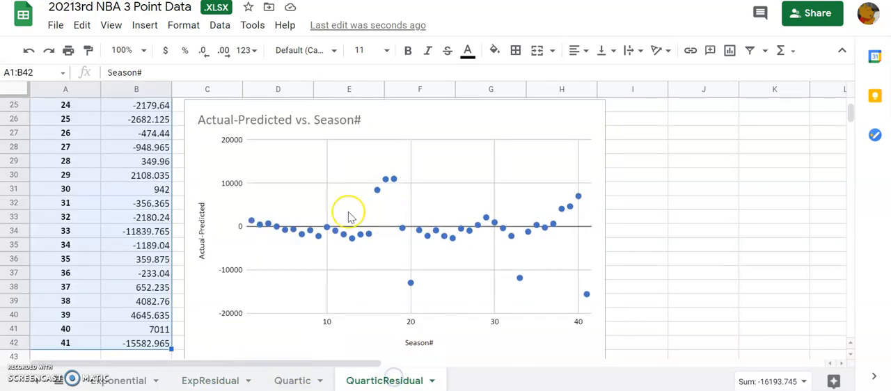
- Compare the trendline fits and R² values on the Quartic and Exponential sheets, checking the quartic residual plot as well
click(295, 380)
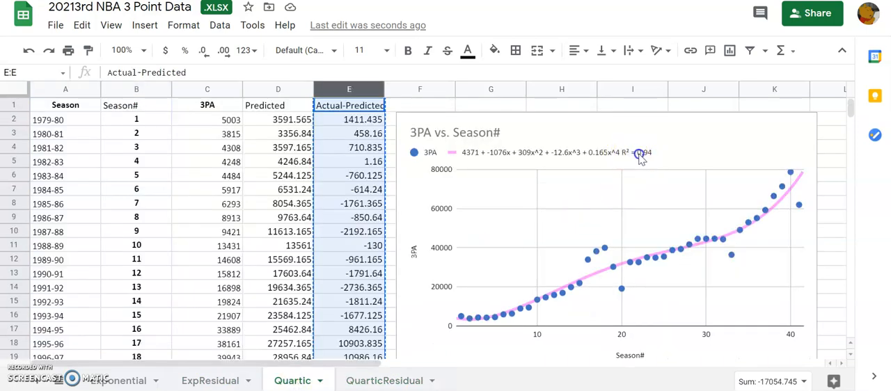
click(639, 156)
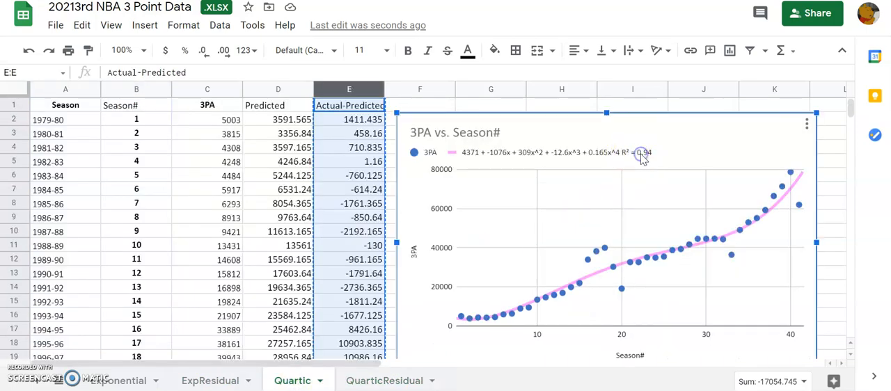
click(101, 380)
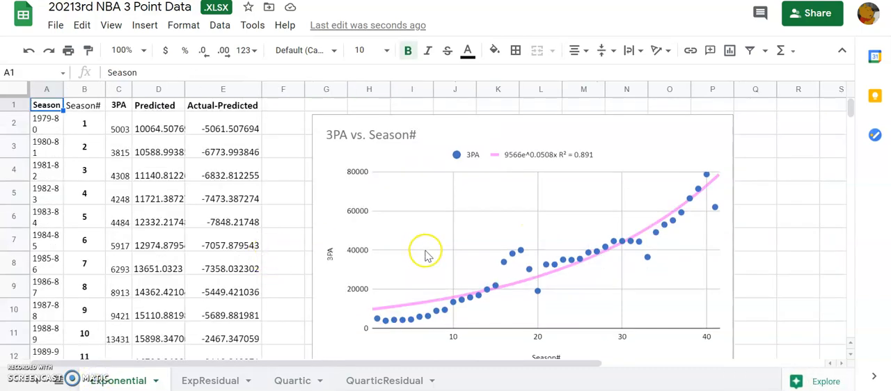
click(389, 382)
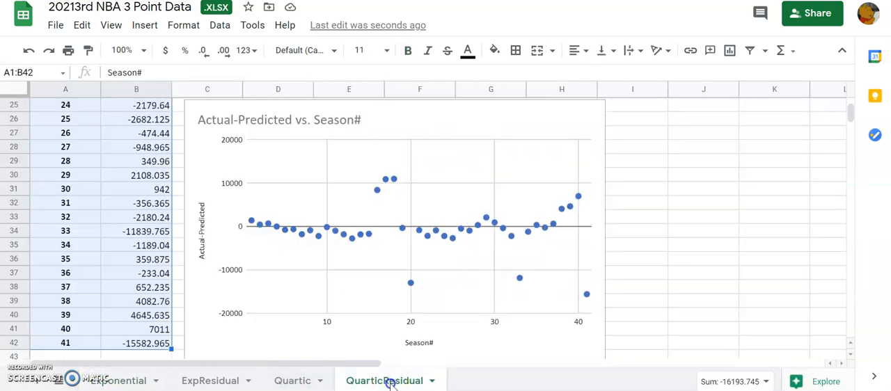
click(300, 380)
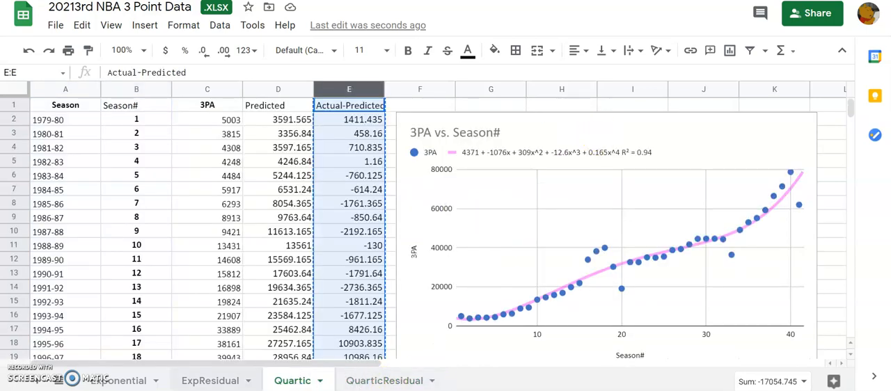